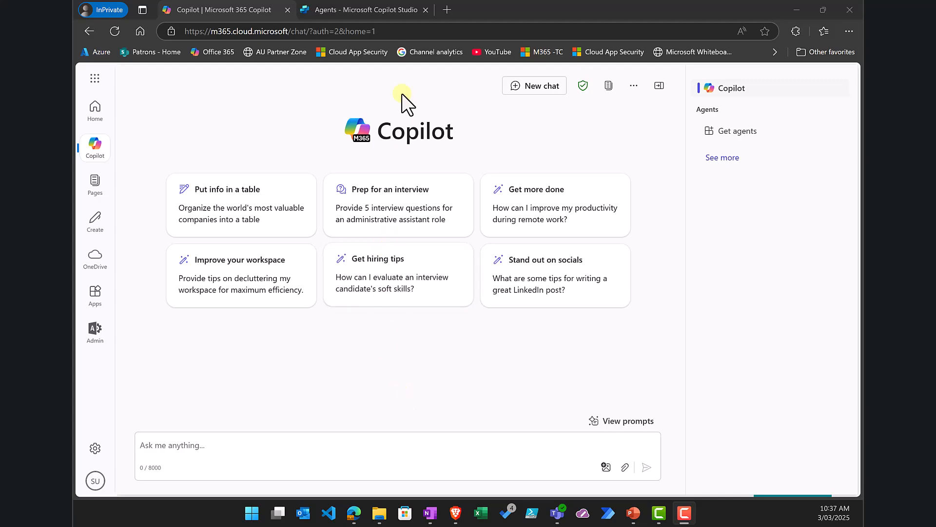
Step: Show Copilot Studio's Agents list and confirm the Microsoft 365 Copilot Chat environment is selected
left_click(382, 9)
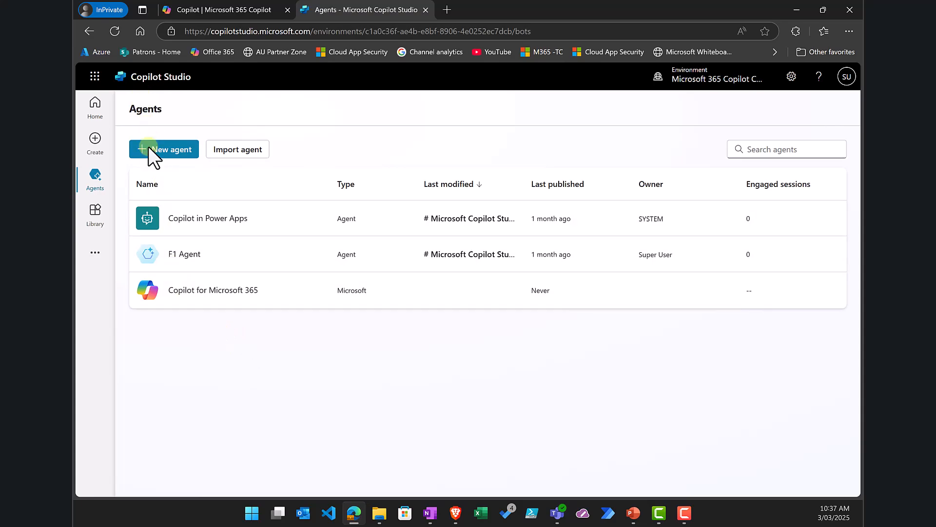
left_click(701, 73)
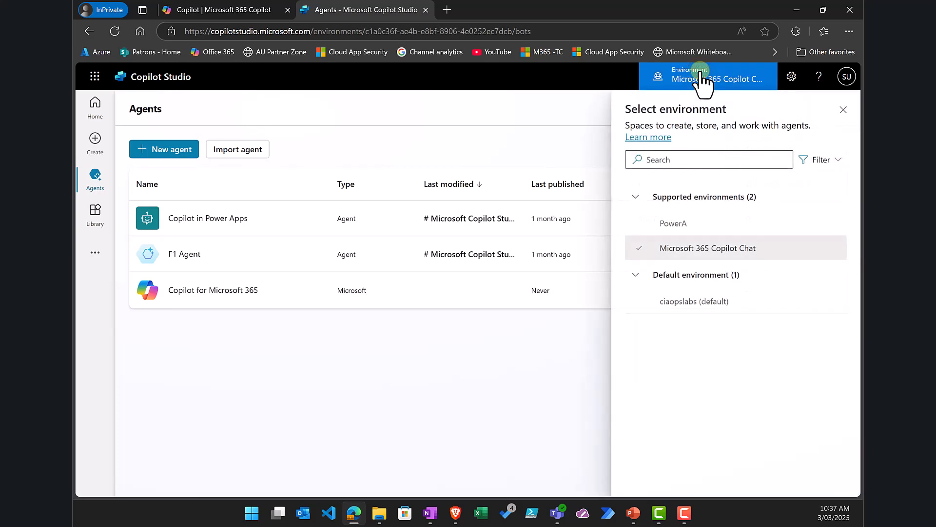
mouse_move(702, 264)
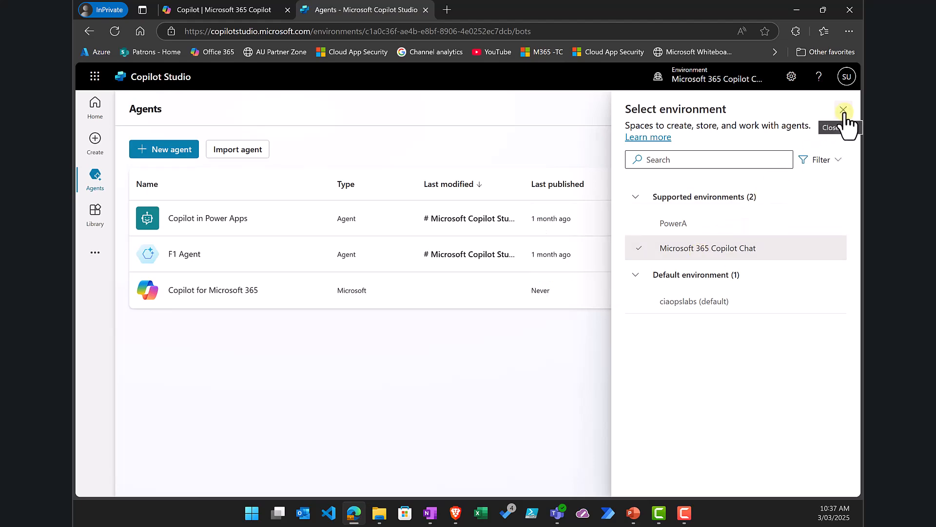
mouse_move(680, 252)
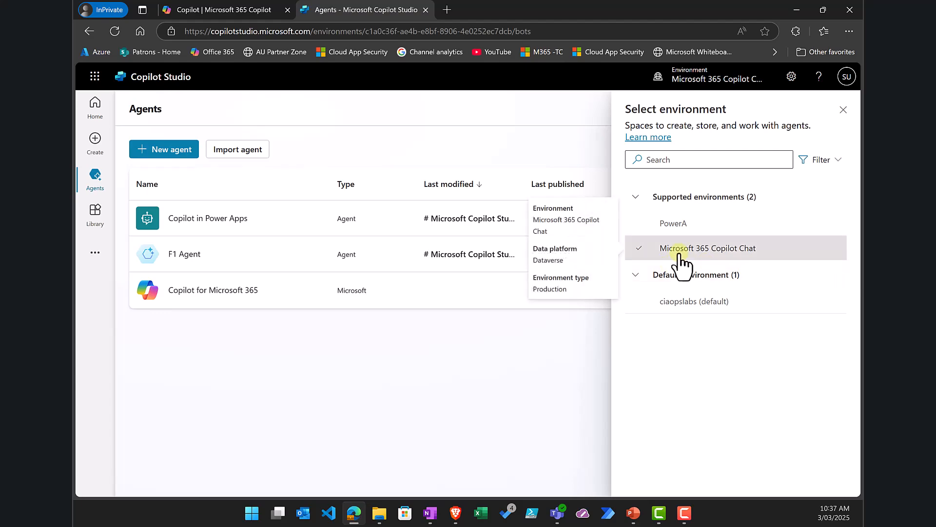
left_click(844, 110)
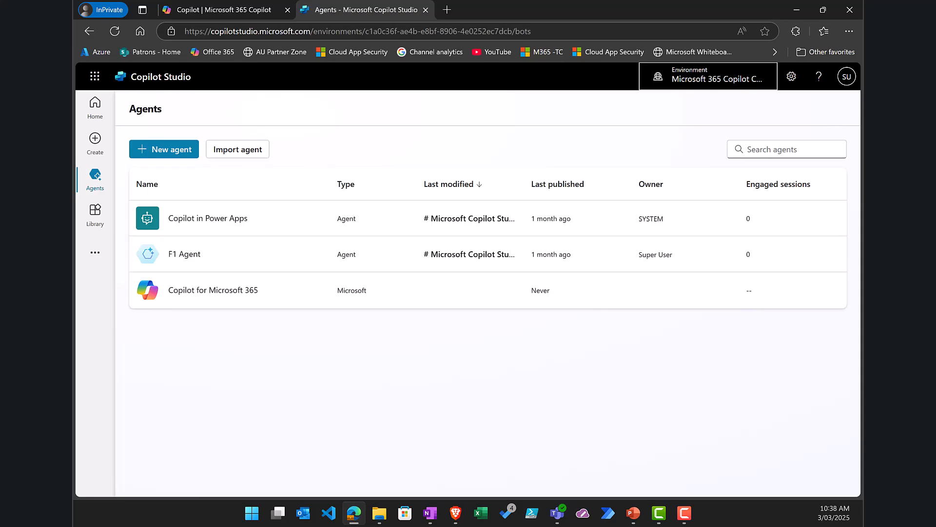
Step: Open the Copilot for Microsoft 365 overview and add a new agent from its Agents section
left_click(227, 291)
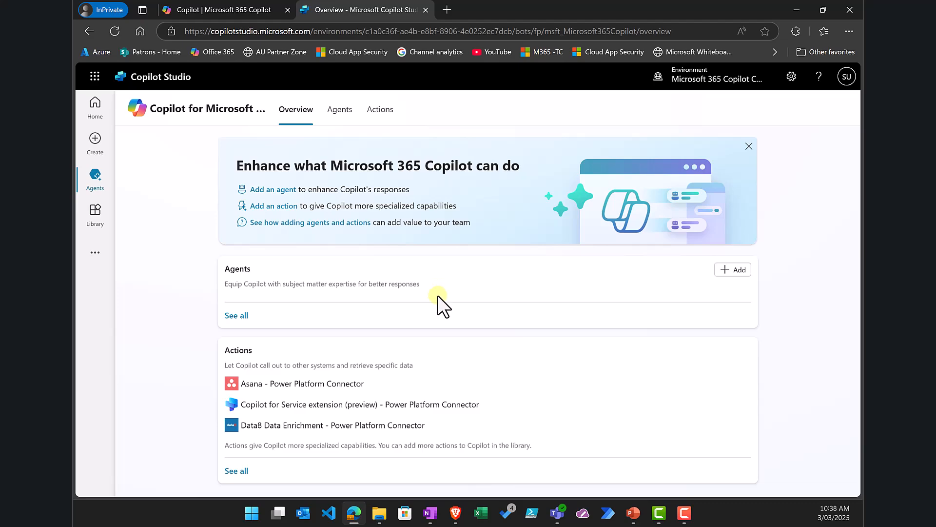
left_click(730, 272)
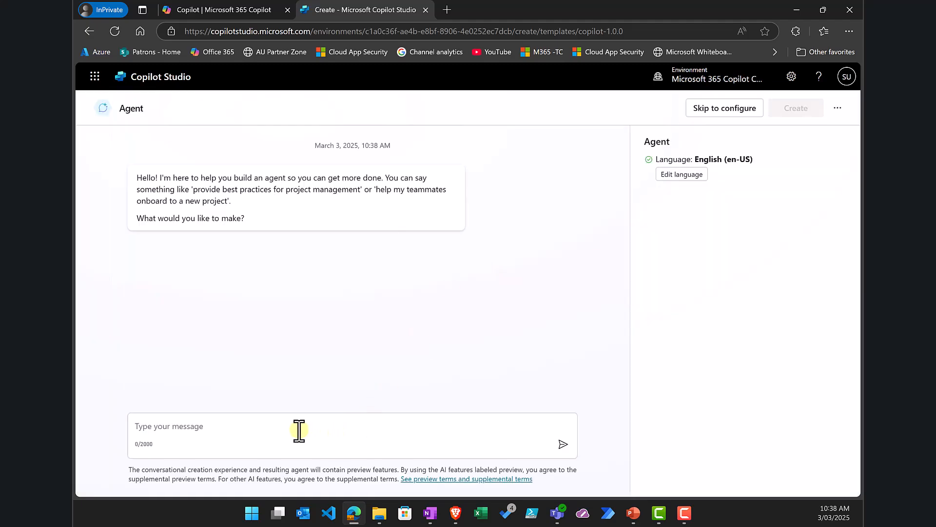
Step: Ask the agent builder for an agent answering questions about Microsoft 365 Business Premium
left_click(299, 430)
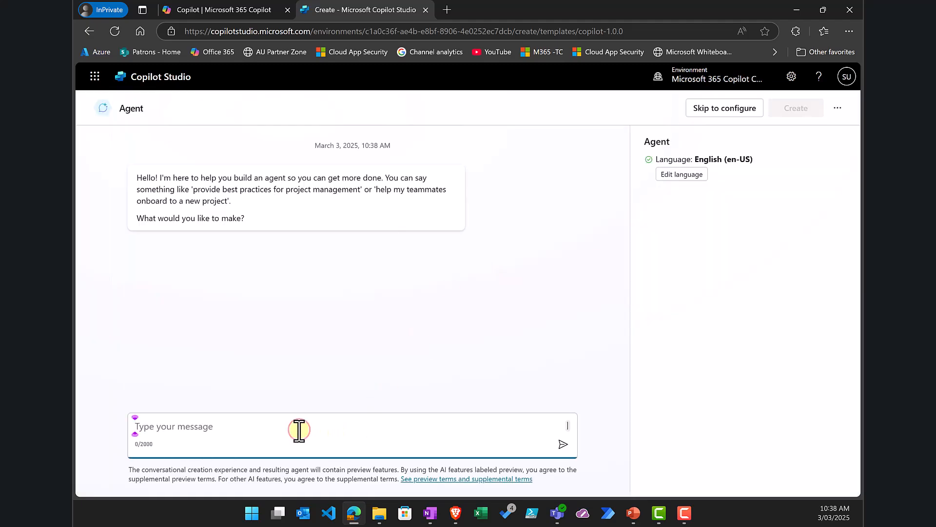
type("Pleas")
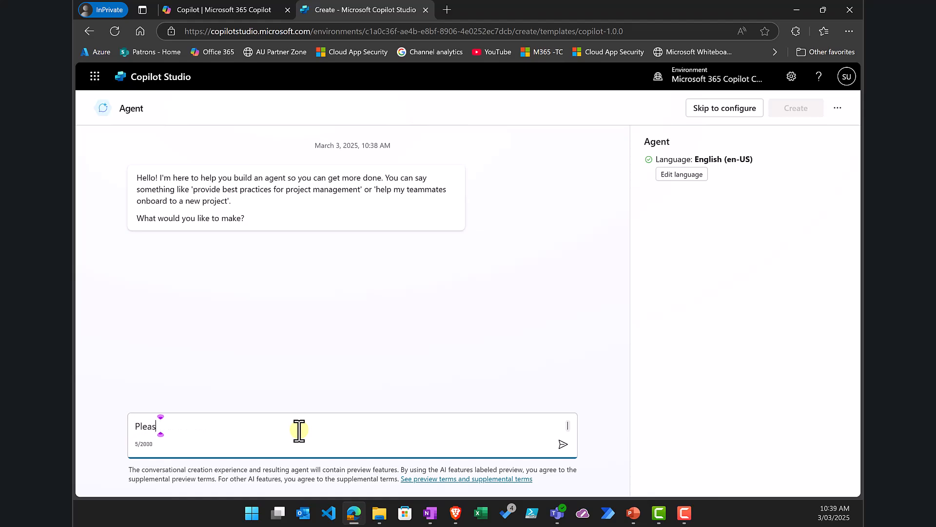
type("e create anm")
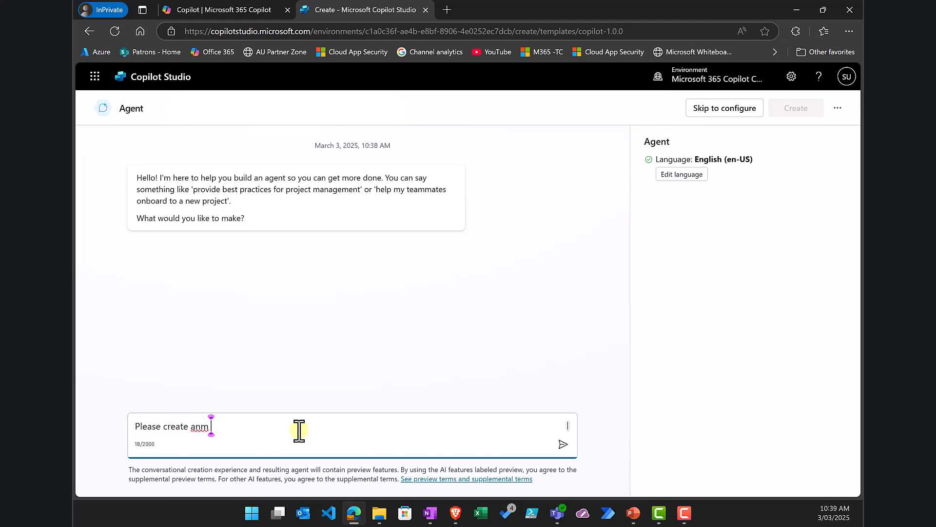
key("BackSpace")
key("BackSpace")
key("BackSpace")
type("n agent to answer ")
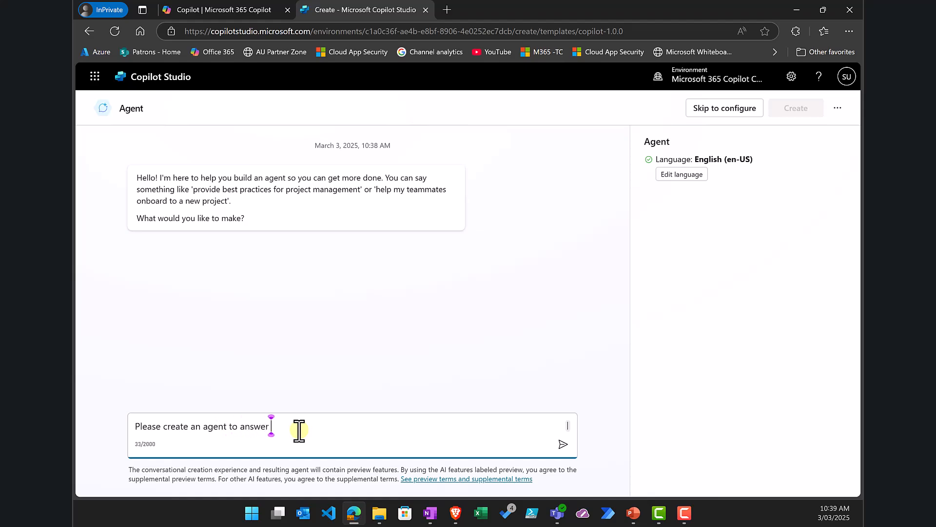
type("questions about Microsoft ")
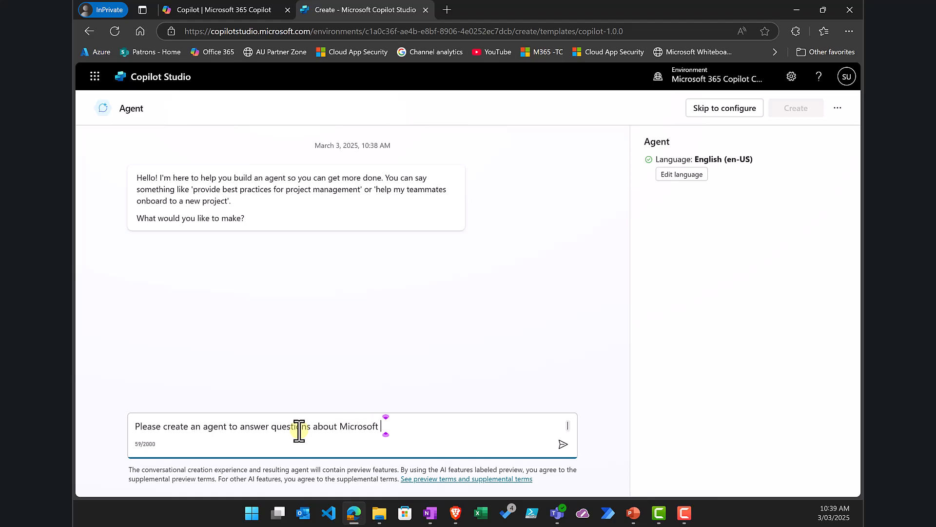
type("365 Business premium")
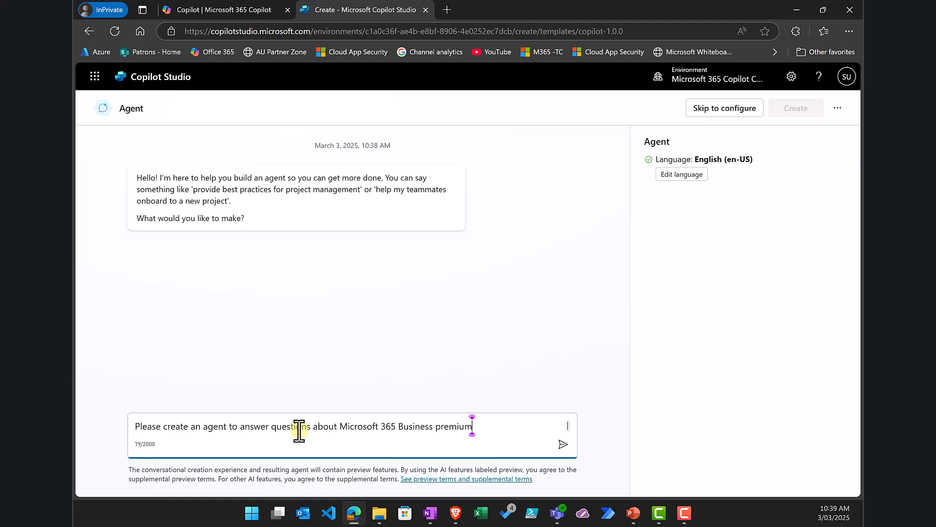
key("Return")
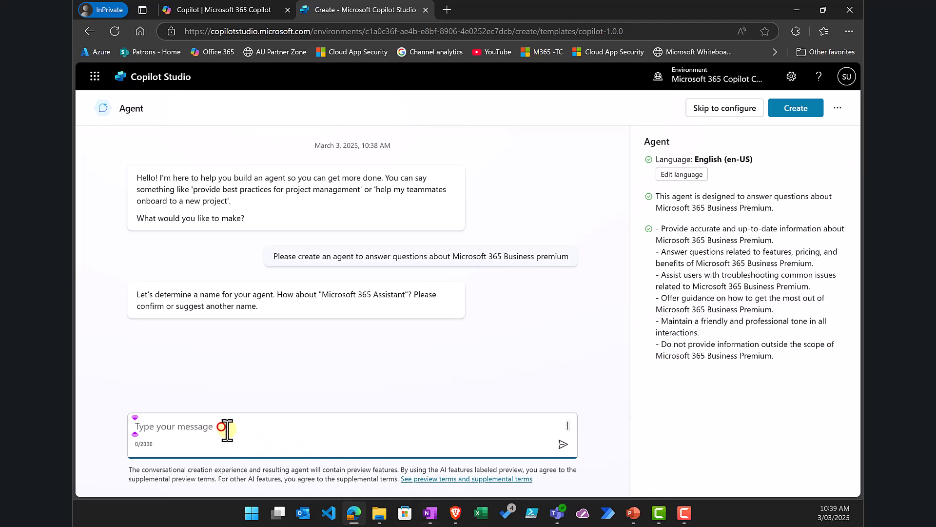
Step: Accept the suggested name and set its task to M365 Business Premium technical configuration questions
type("Yes")
key("Return")
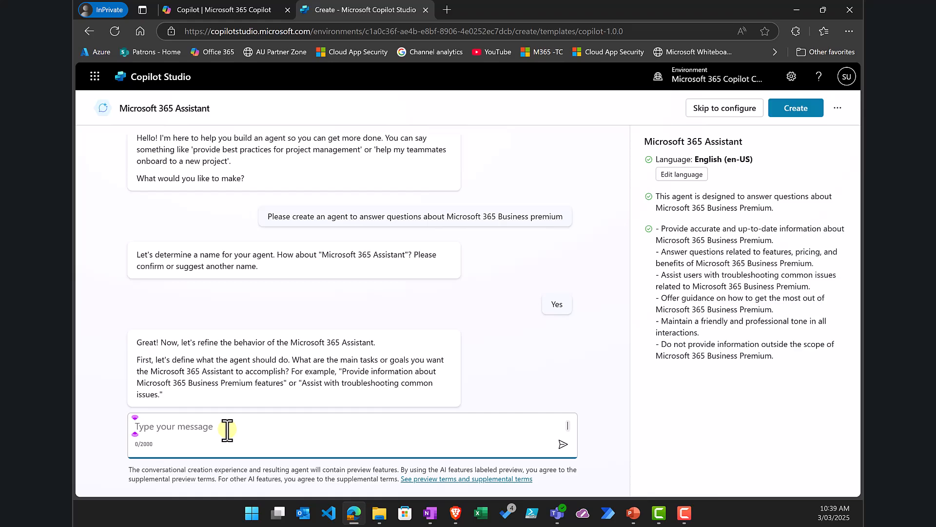
type("Answer que")
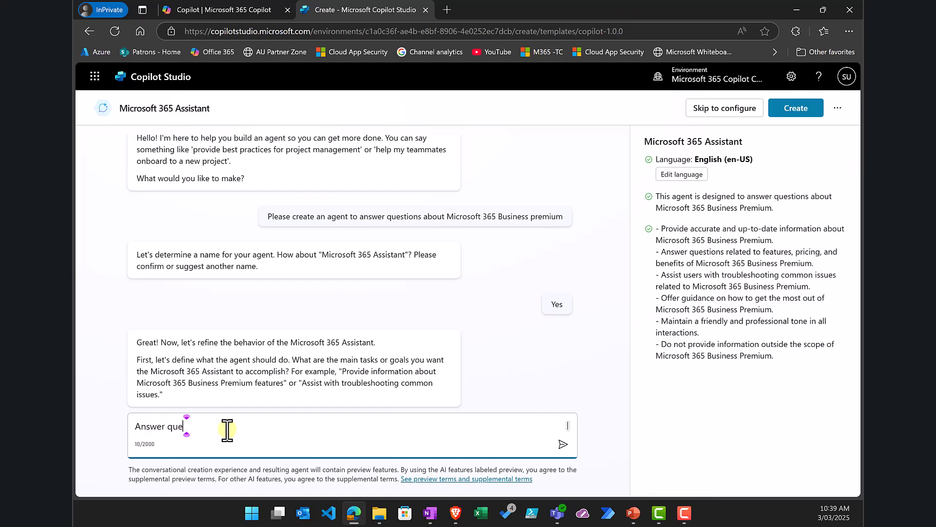
type("stions about the tech")
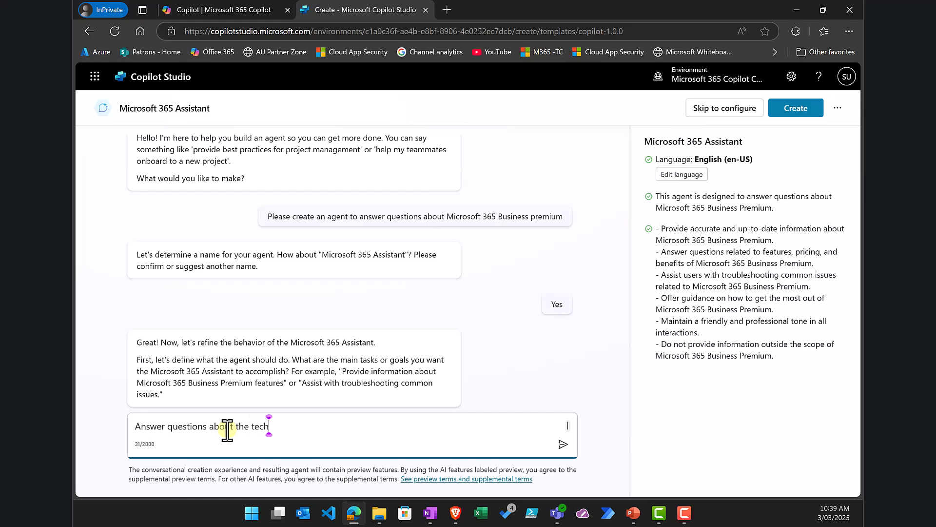
type("nical confi")
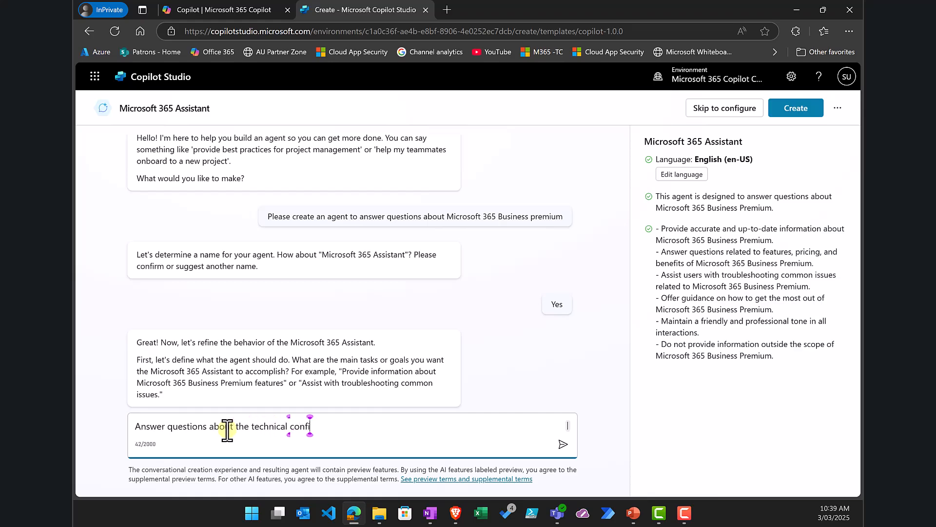
type("guration of M365")
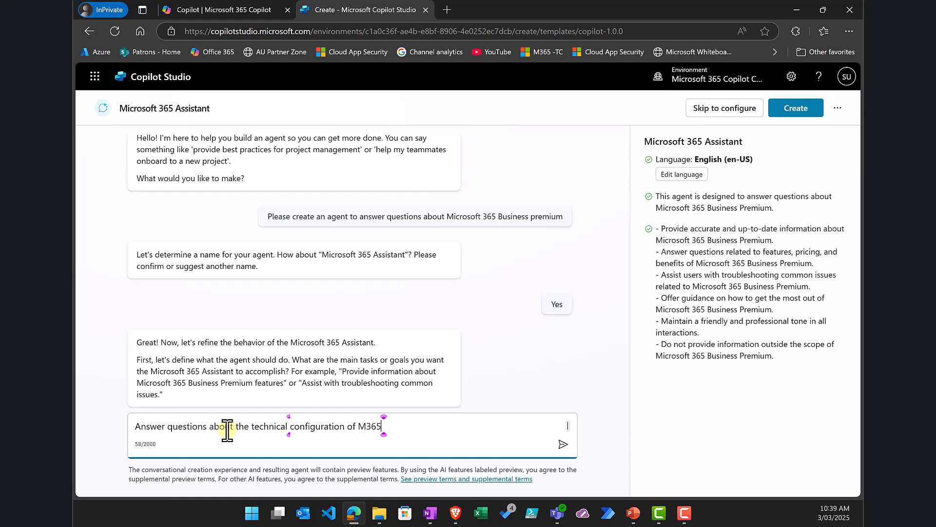
type(" Business Premium")
key("Return")
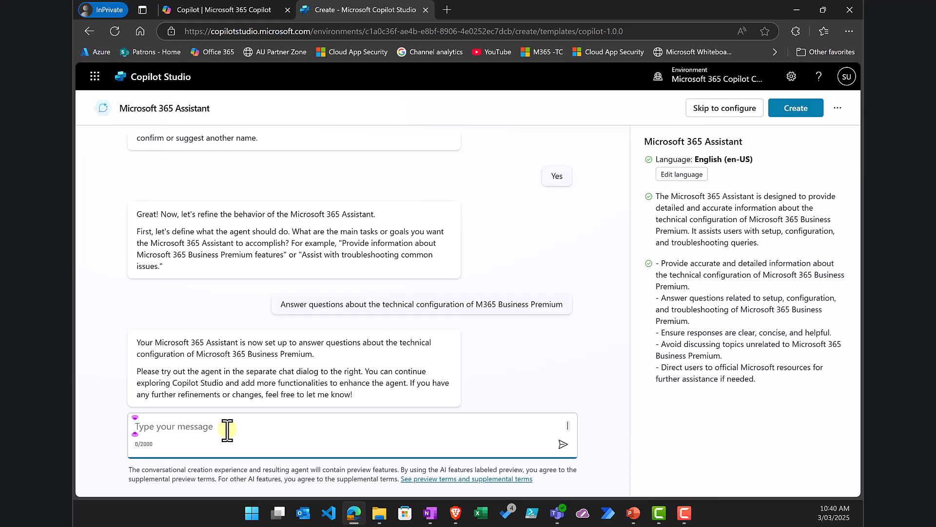
Step: In the agent's configuration form, start adding a SharePoint knowledge source, then abandon it
left_click(744, 113)
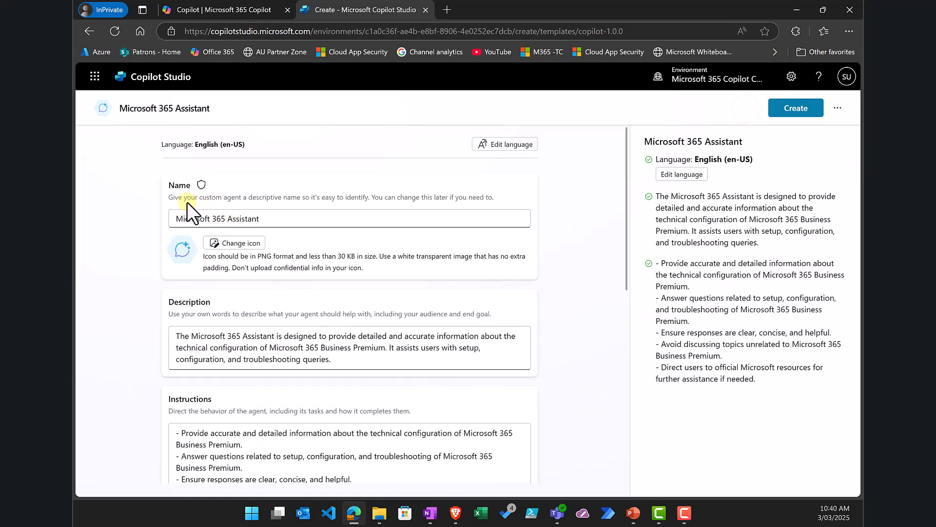
scroll(296, 341, "down", 3)
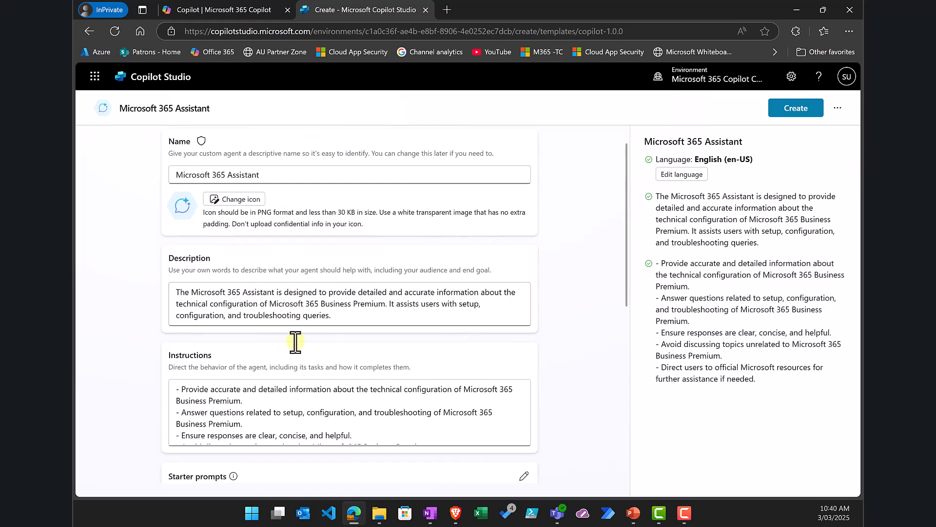
scroll(296, 342, "down", 2)
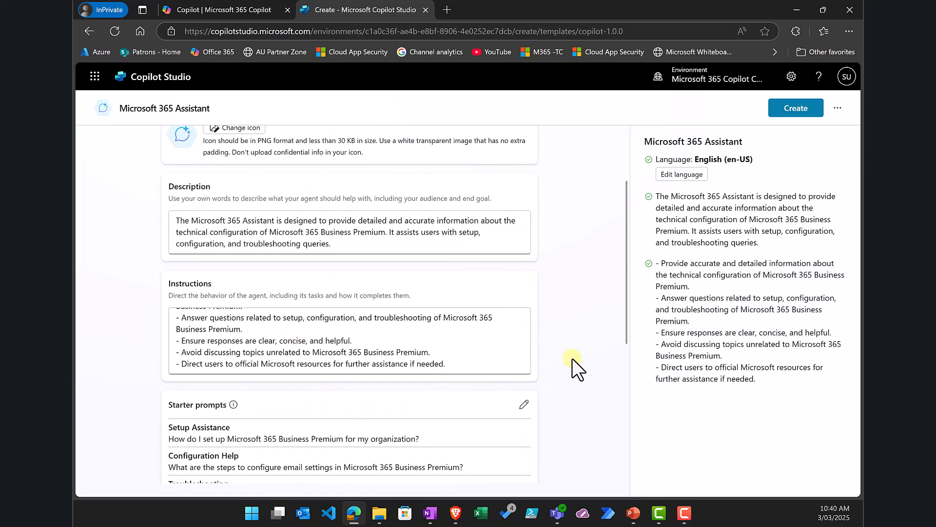
scroll(573, 358, "down", 7)
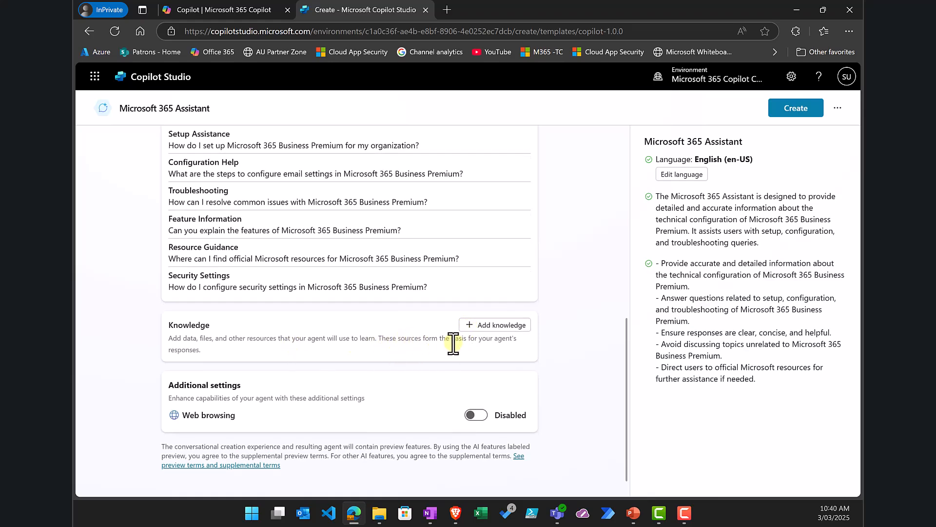
left_click(485, 326)
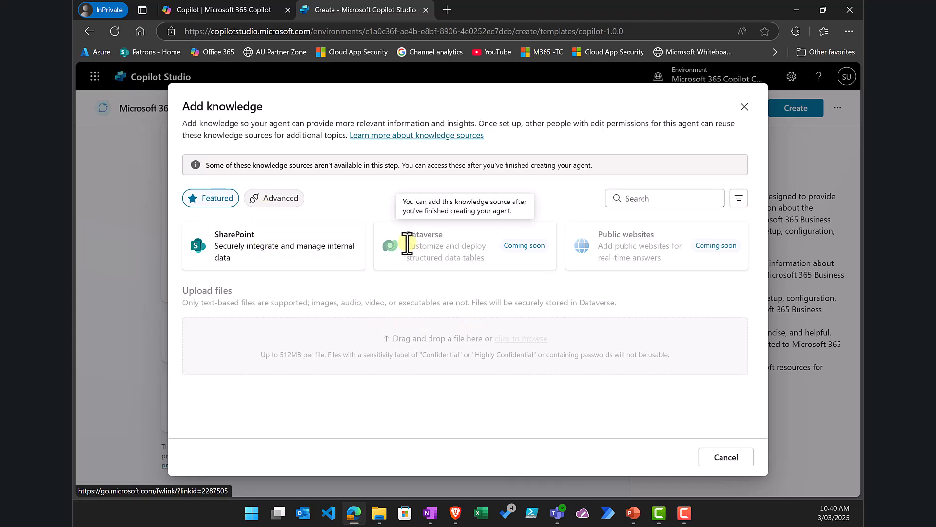
left_click(296, 248)
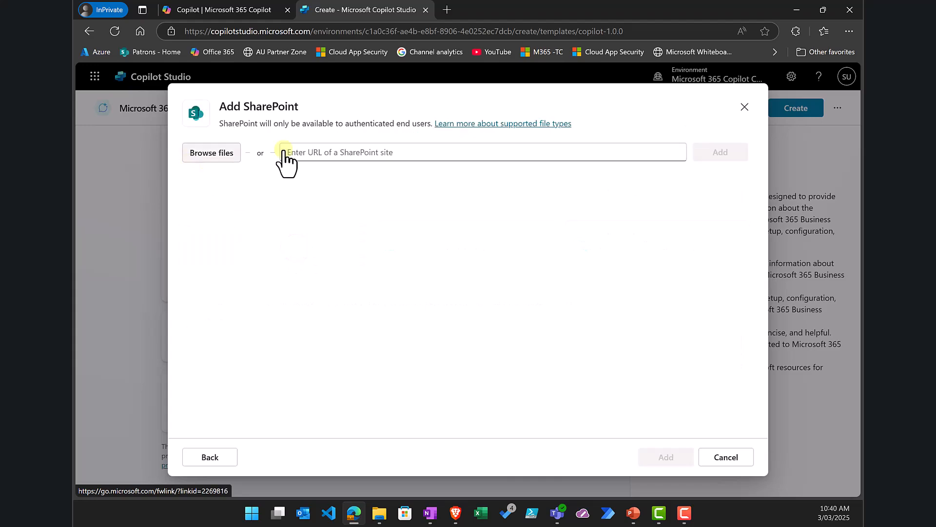
left_click(720, 458)
left_click(536, 301)
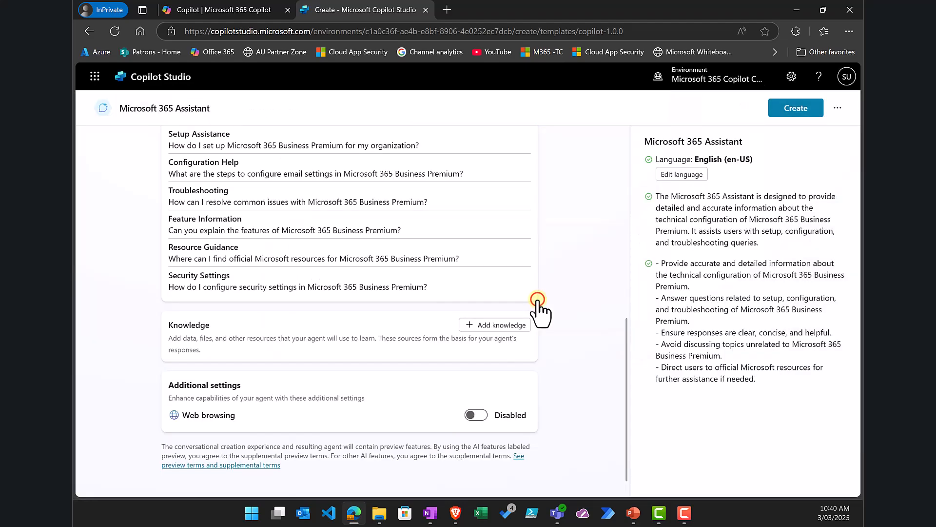
Step: Close the knowledge sources list without adding any, and enable web browsing
left_click(470, 326)
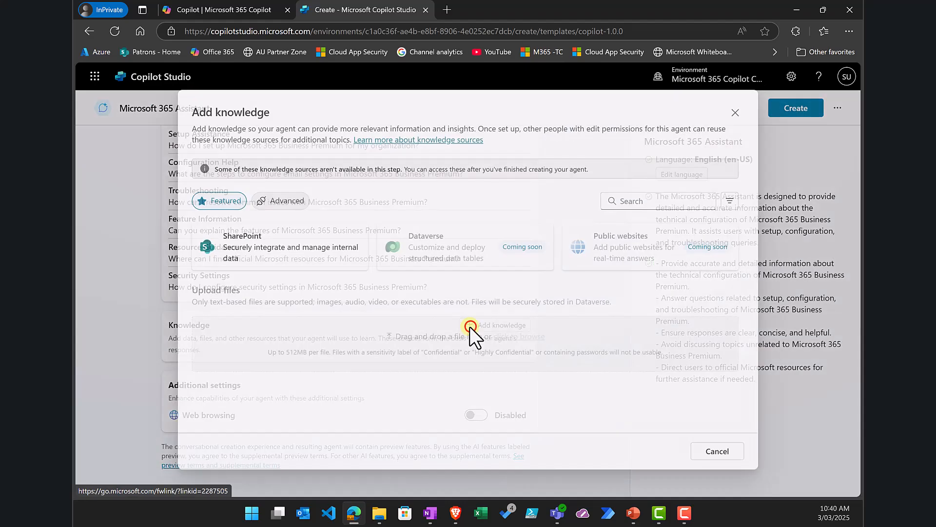
left_click(271, 199)
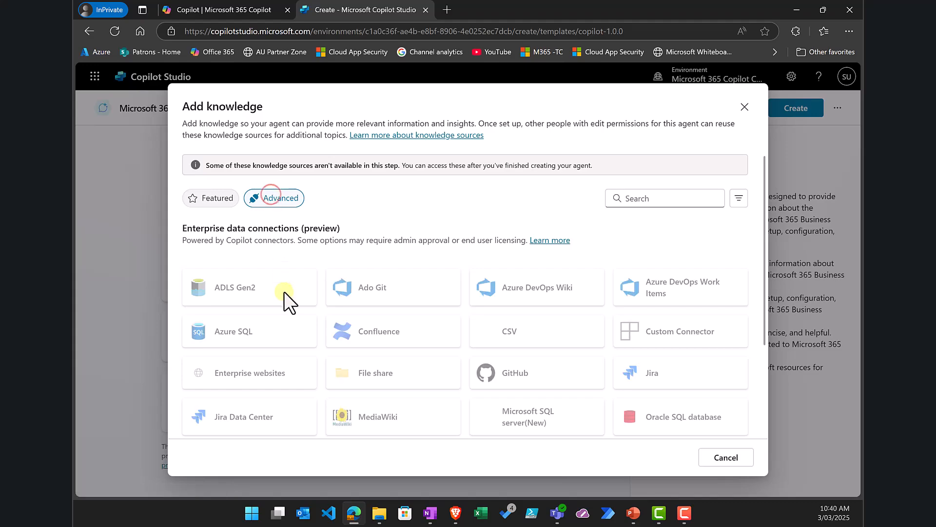
scroll(462, 329, "down", 3)
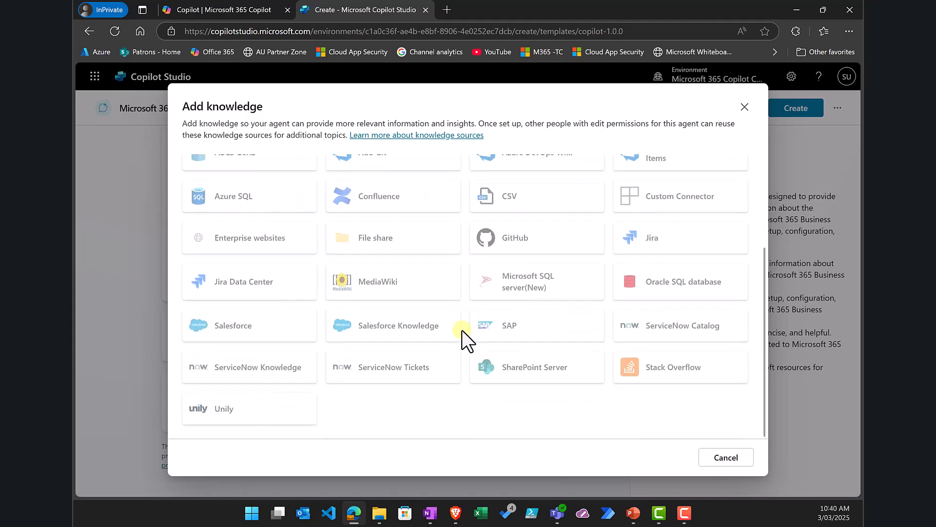
scroll(462, 330, "up", 3)
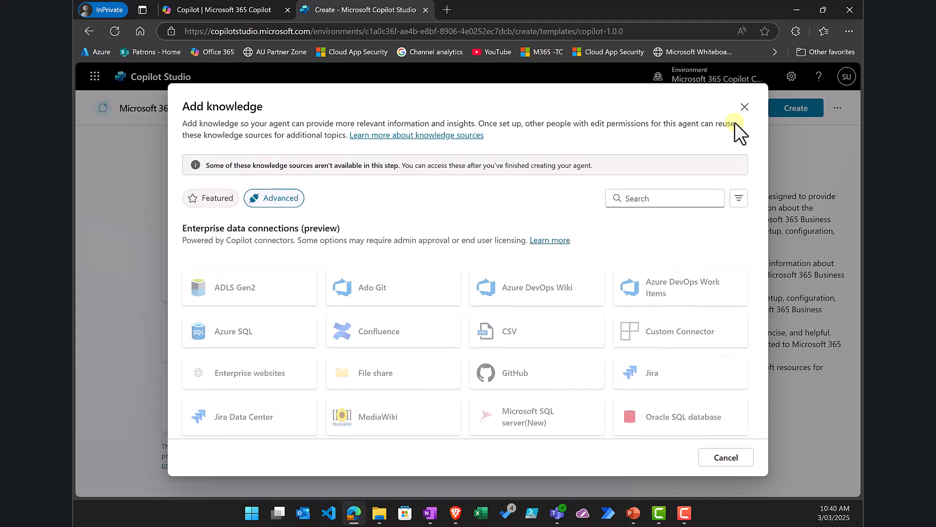
scroll(738, 128, "down", 1)
left_click(744, 108)
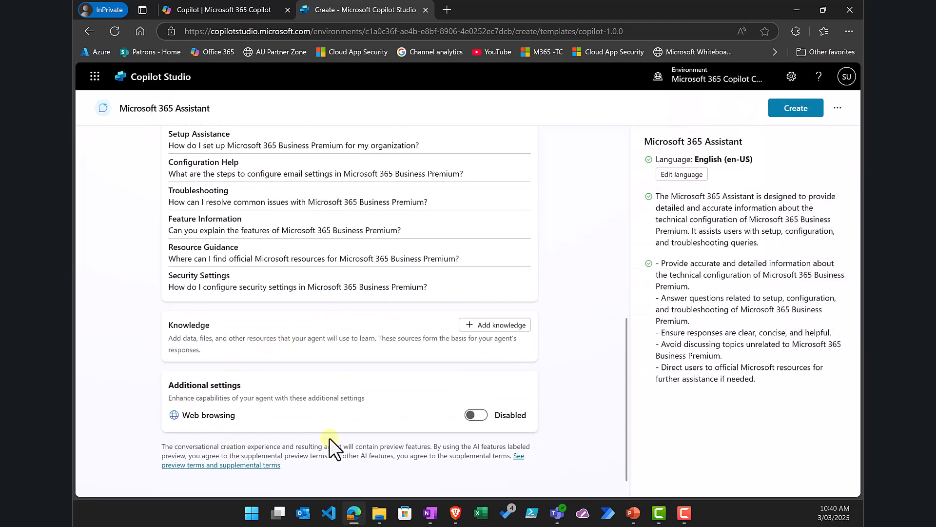
left_click(482, 415)
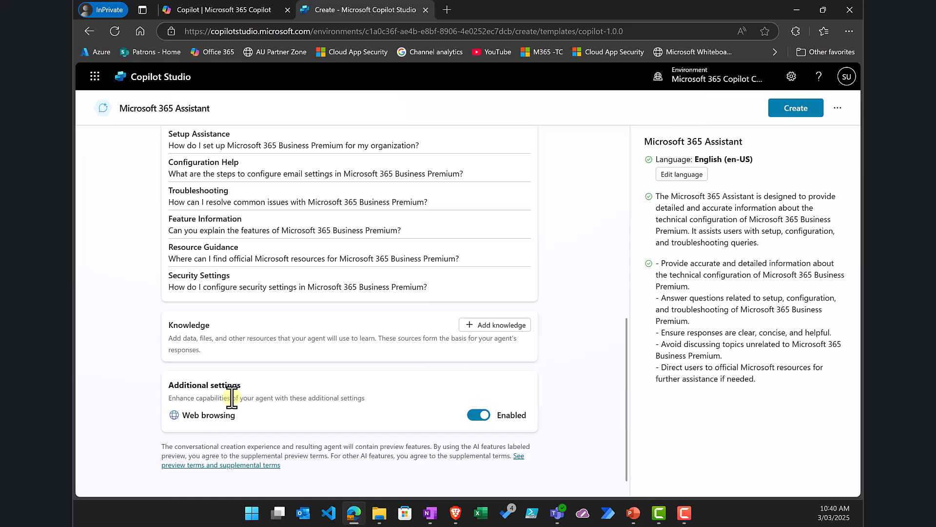
scroll(232, 398, "up", 12)
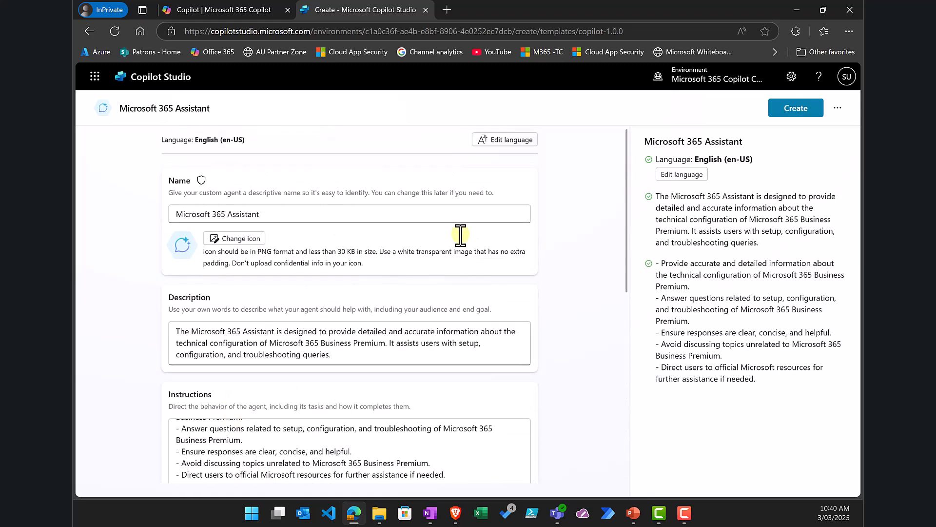
Step: Create Microsoft 365 Assistant and review its details page down to the Not published status
left_click(782, 120)
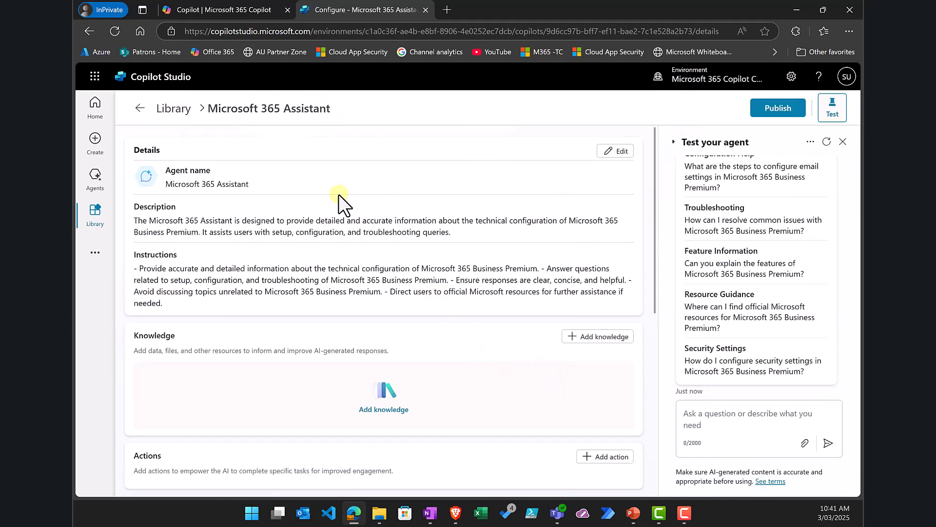
scroll(425, 348, "down", 7)
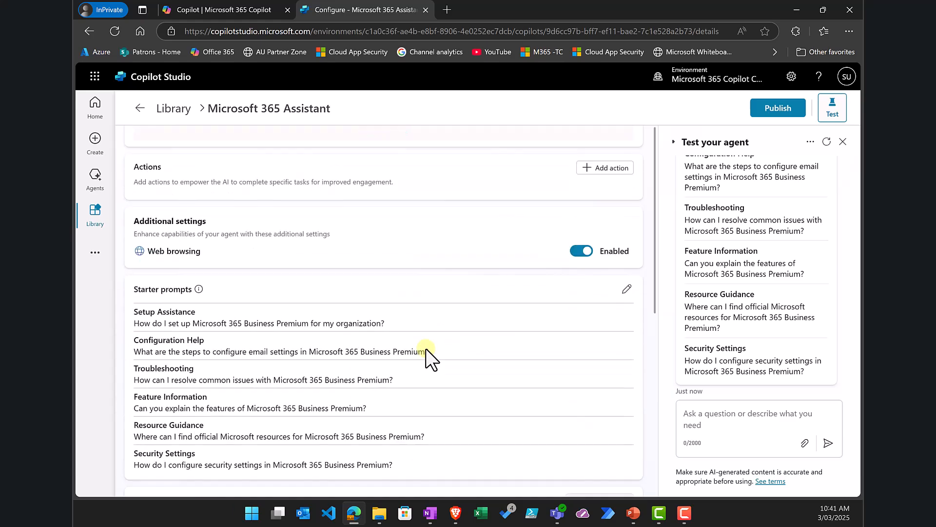
scroll(425, 348, "up", 4)
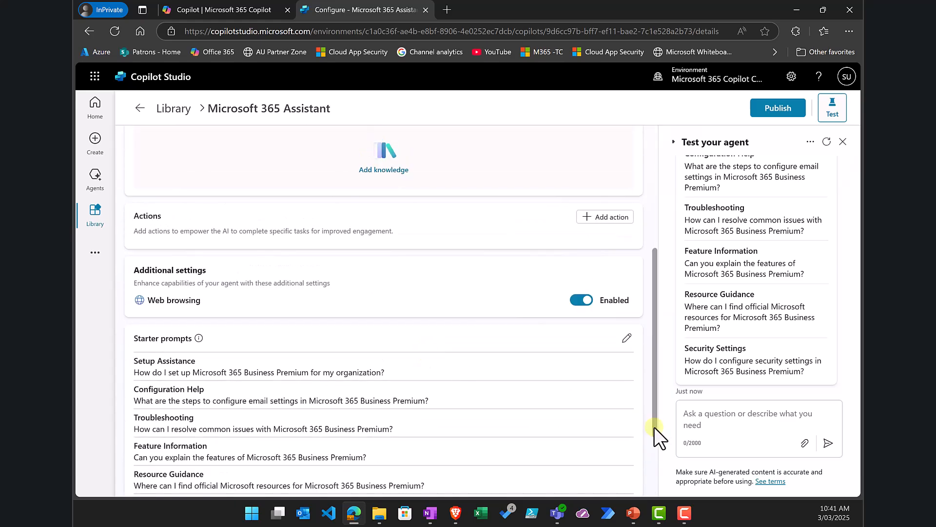
scroll(654, 426, "down", 4)
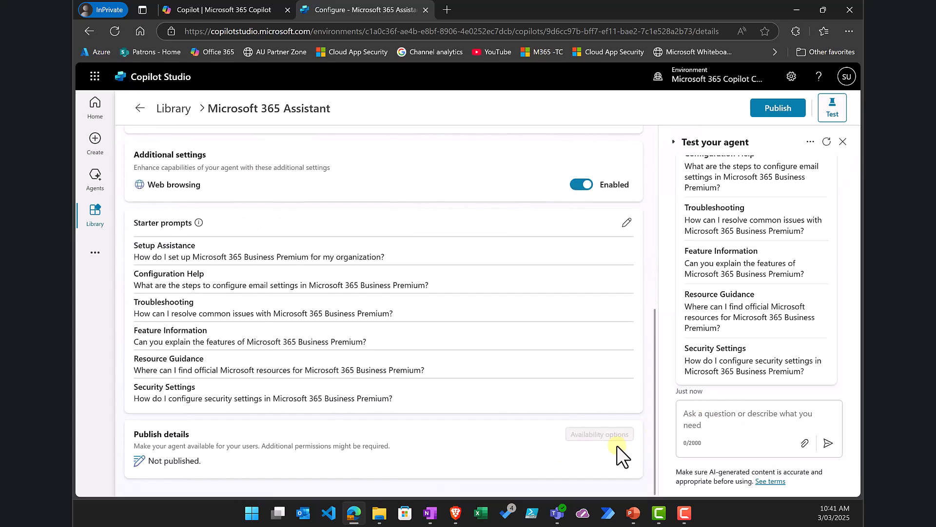
Step: Publish Microsoft 365 Assistant to Microsoft 365 Copilot and Teams through the Publish agent dialog
left_click(773, 109)
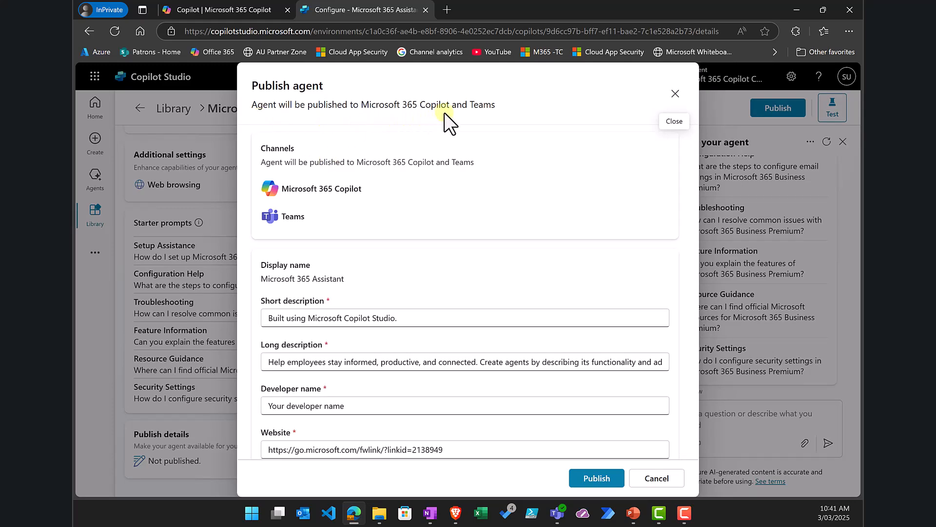
scroll(403, 209, "down", 3)
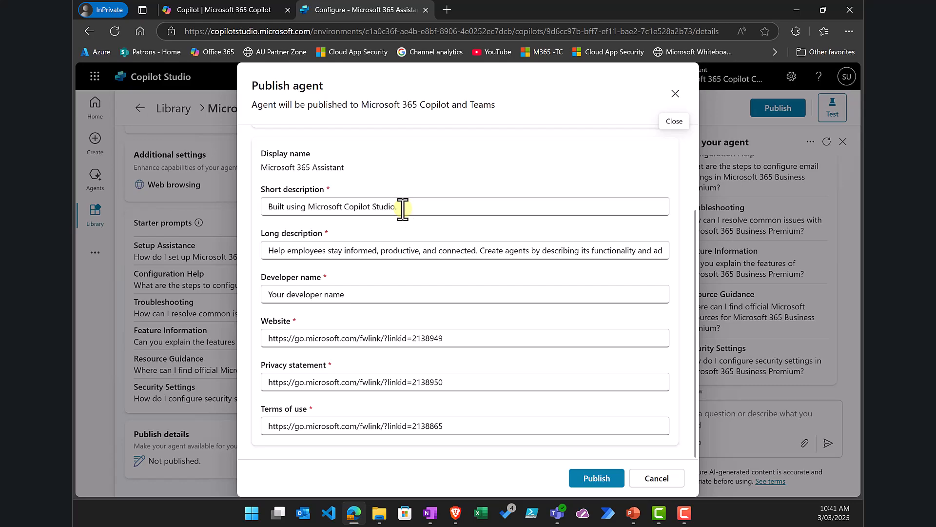
left_click(597, 477)
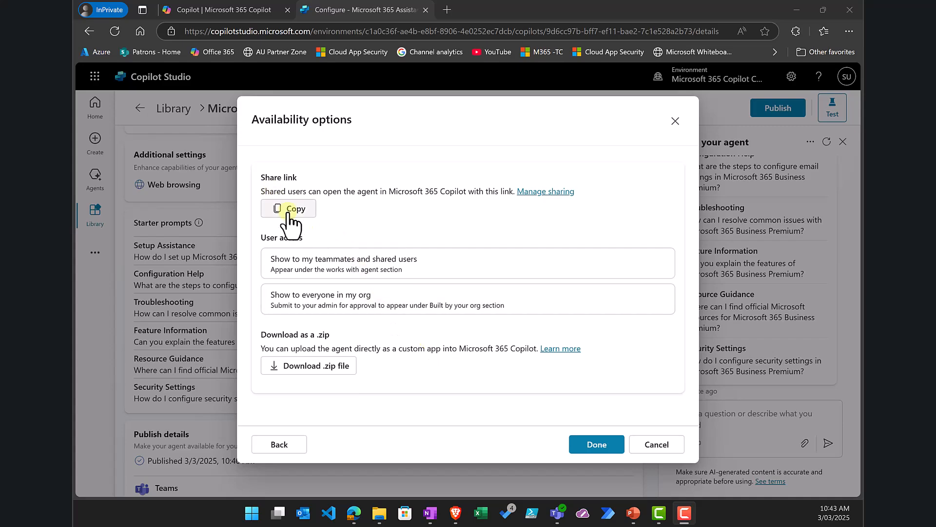
Step: Copy the agent's share link and open the 'Show to my teammates and shared users' settings
left_click(272, 209)
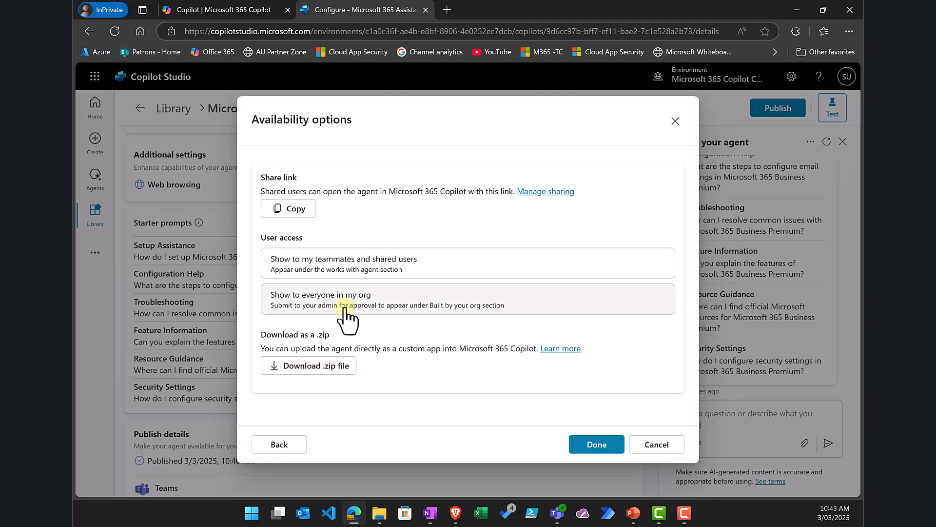
left_click(352, 264)
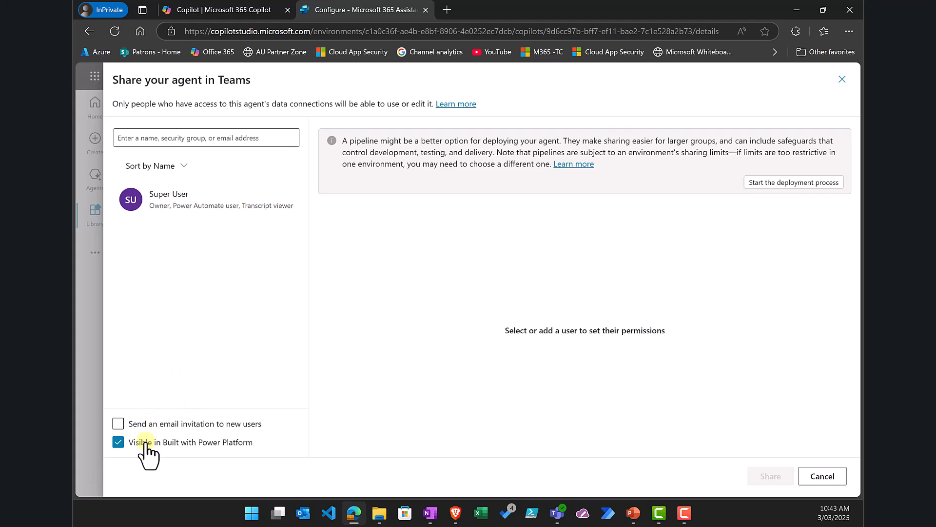
Step: Search people for 'director' and add the suggested colleague as a Viewer of the agent
left_click(187, 140)
type("director")
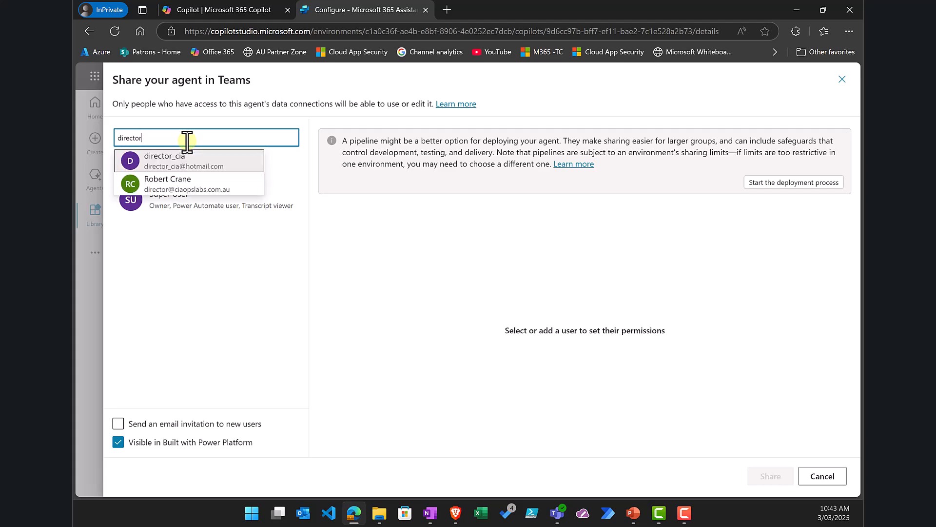
left_click(178, 192)
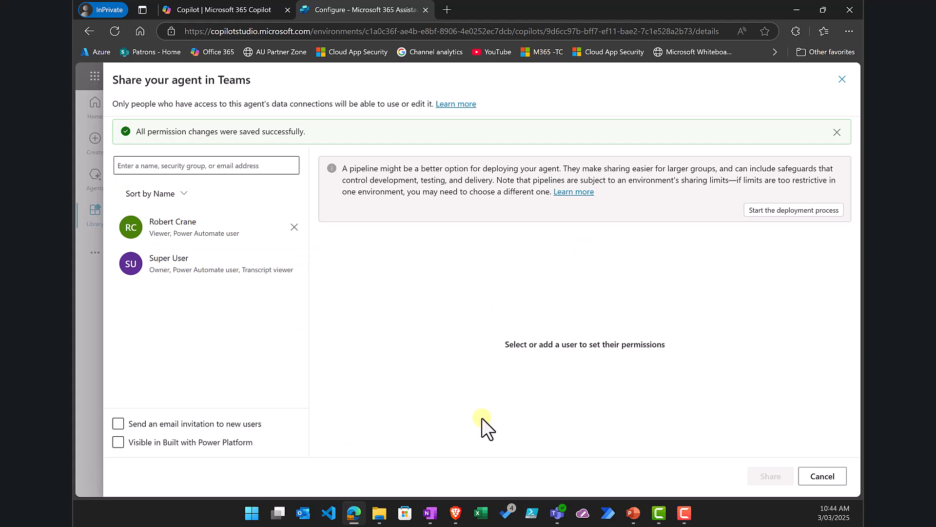
Step: Close the sharing panel, recopy the share link and load it in a new InPrivate tab
left_click(831, 476)
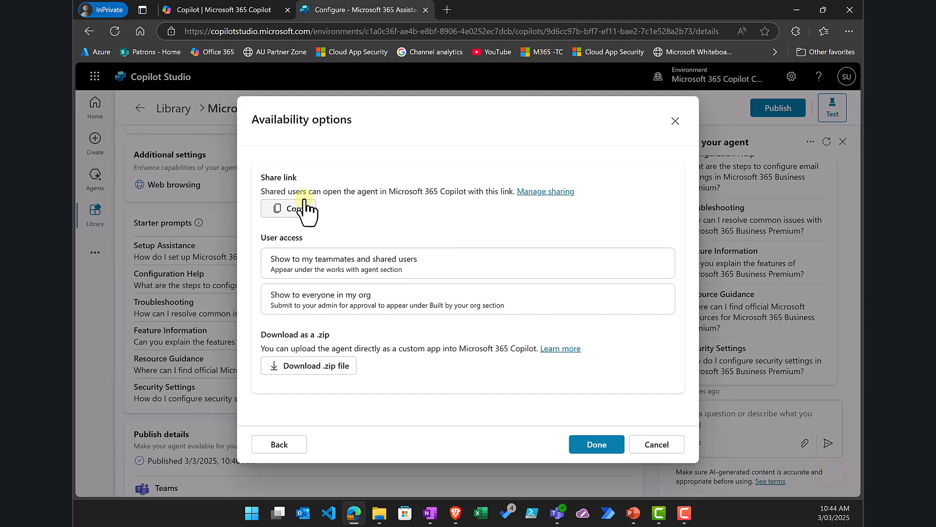
left_click(294, 208)
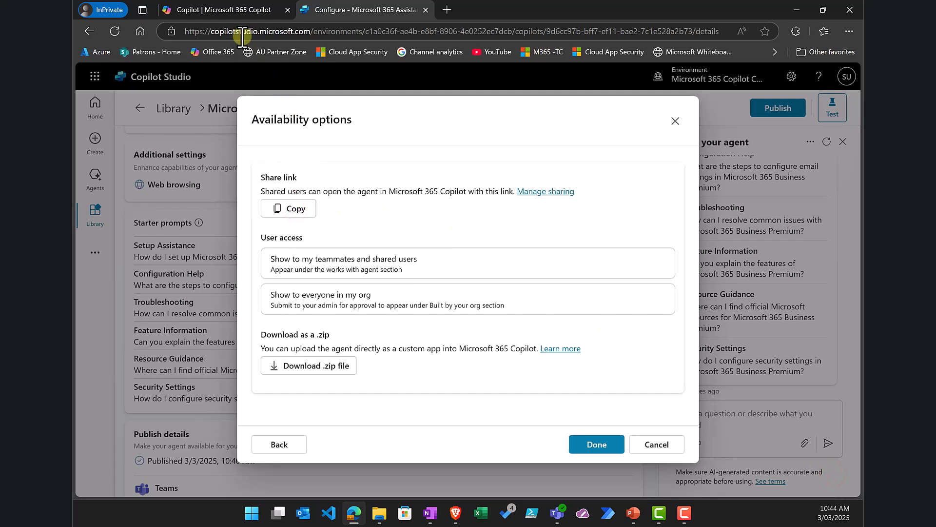
left_click(446, 9)
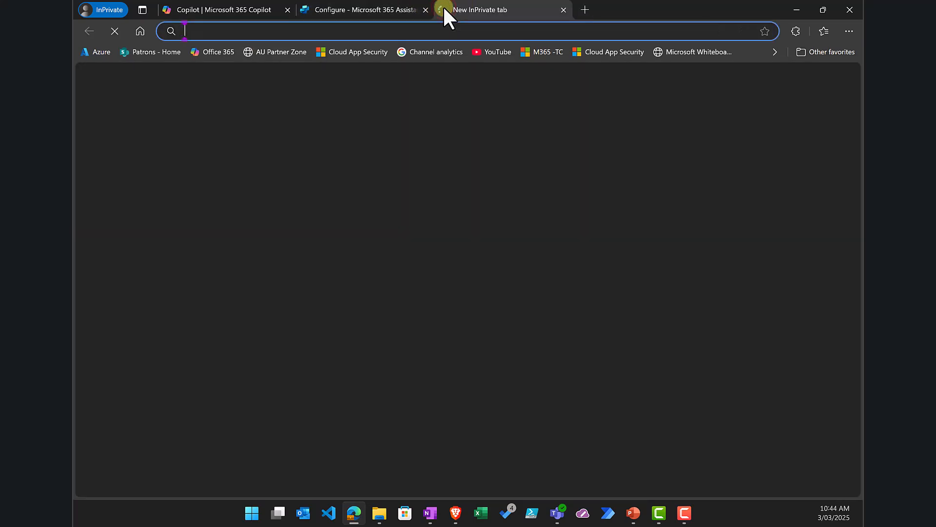
key("ctrl+v")
key("Return")
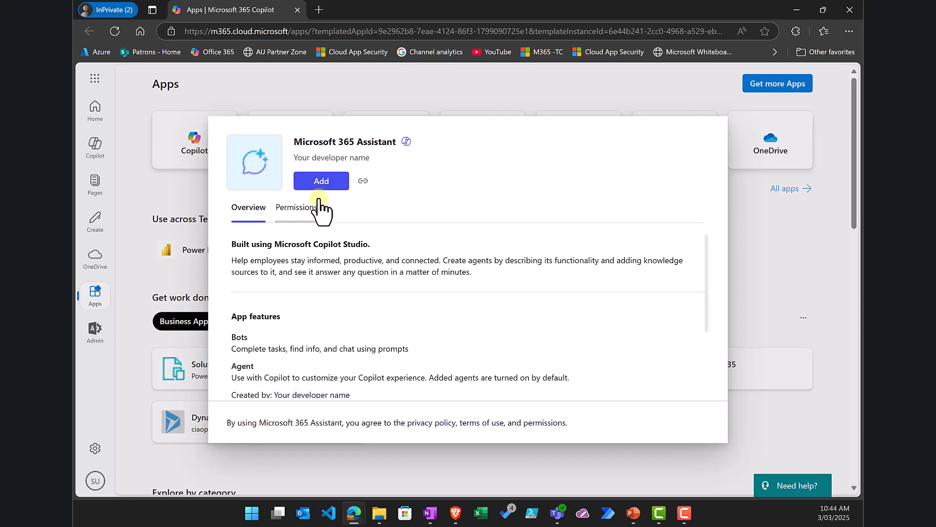
Step: Look over the shared agent's Overview and add Microsoft 365 Assistant to Microsoft 365 Copilot
scroll(330, 265, "down", 1)
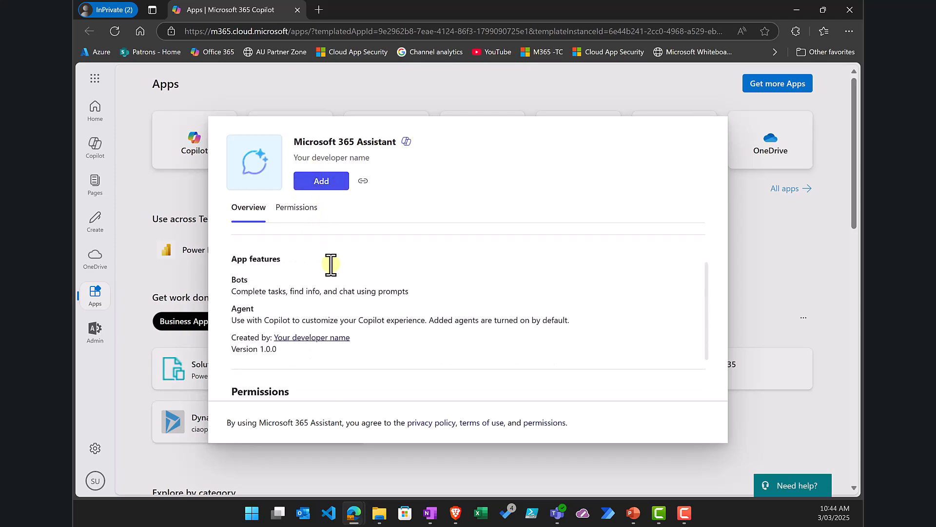
scroll(331, 265, "down", 2)
scroll(324, 261, "up", 3)
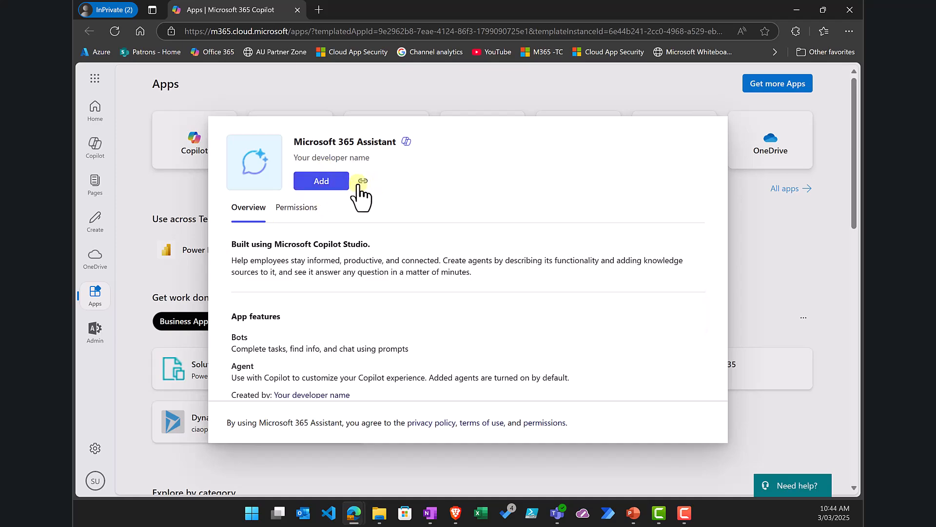
left_click(316, 180)
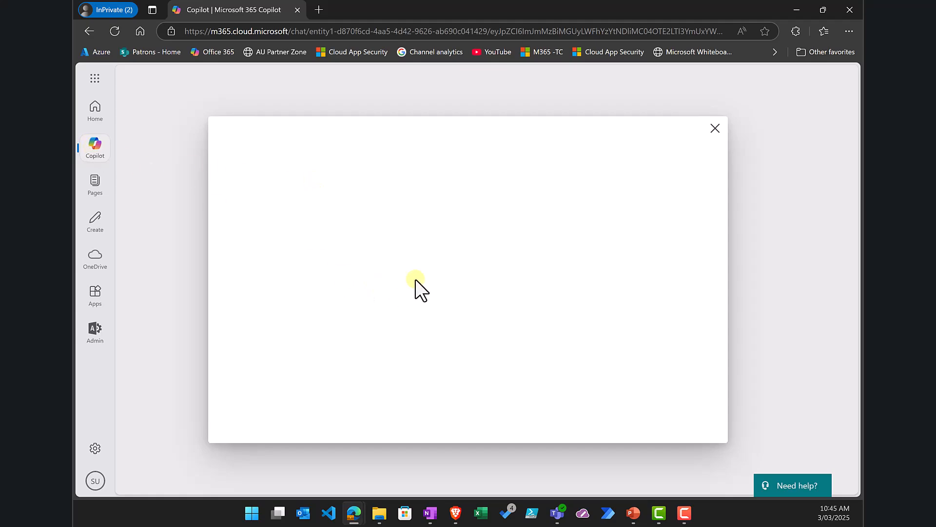
Step: Close the blank leftover dialog and open Microsoft 365 Assistant from the Agents sidebar
left_click(715, 128)
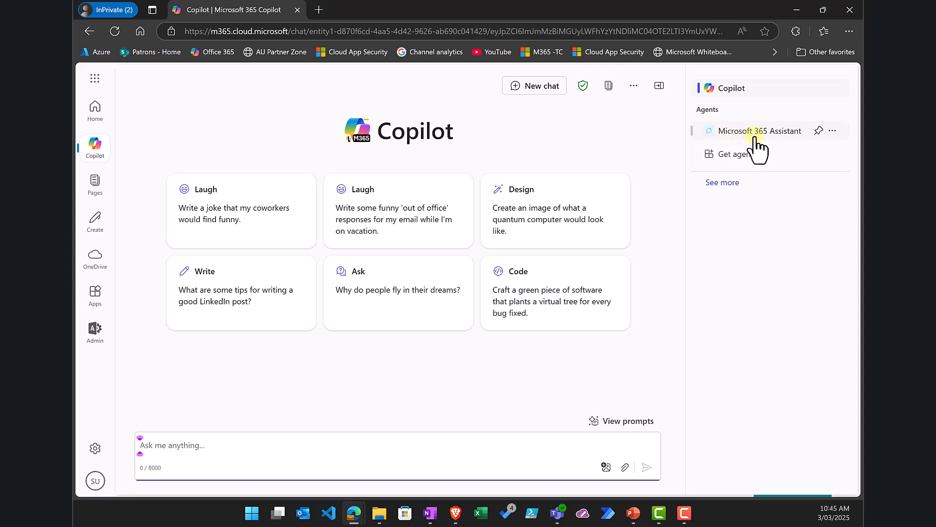
left_click(755, 138)
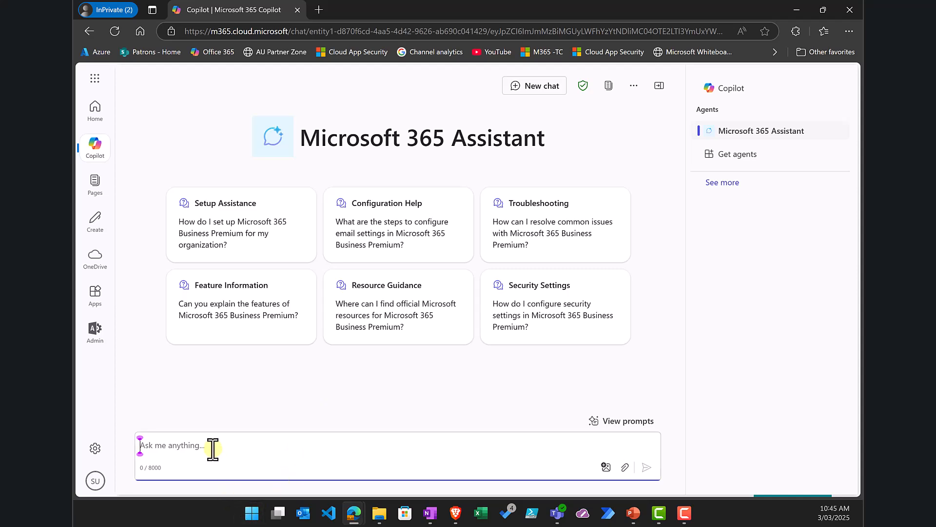
Step: Ask the agent 'Please explain how to enable passkeys in M365 Business Premium' and check its options menu
type("Please")
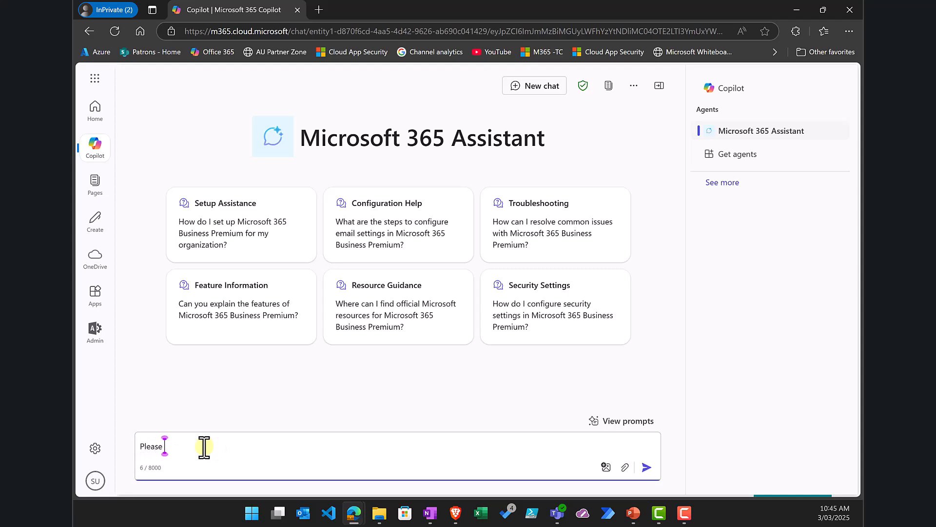
type(" explain how to enable passkeys")
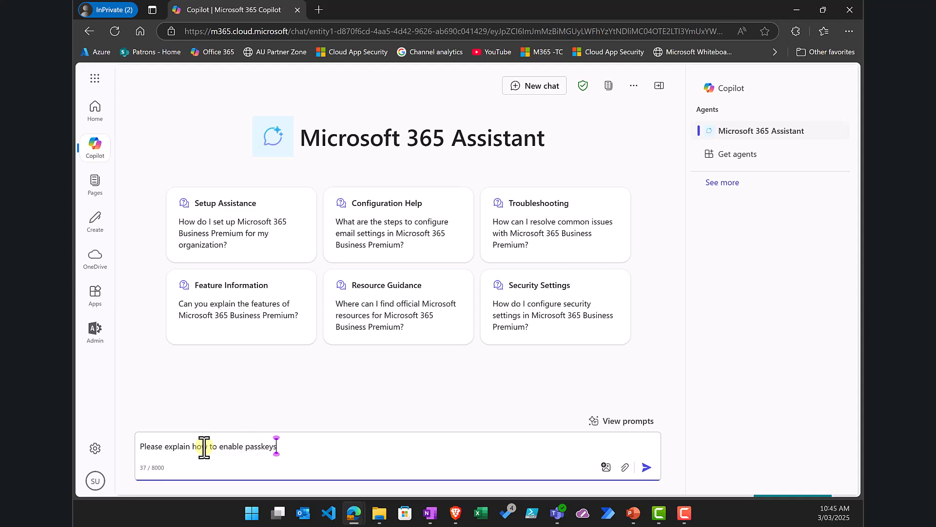
type(" in M365 Business Premium")
key("Return")
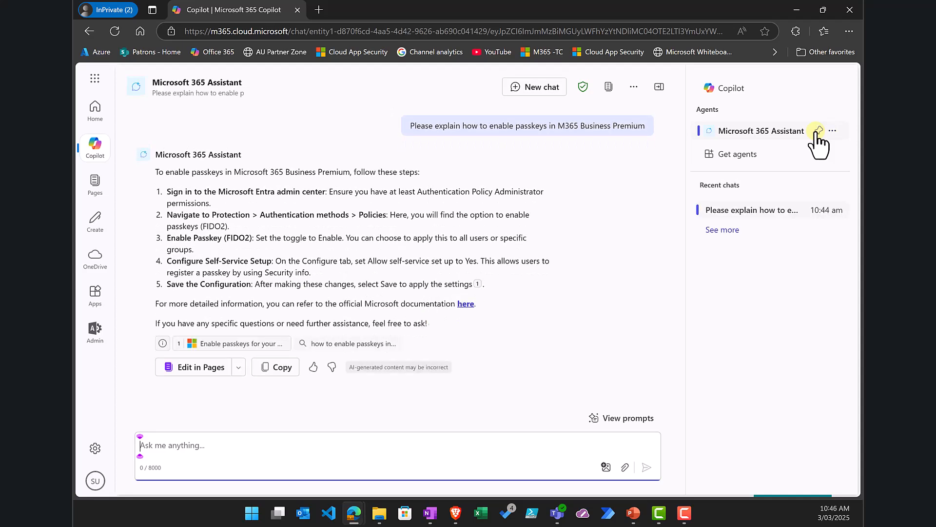
left_click(833, 135)
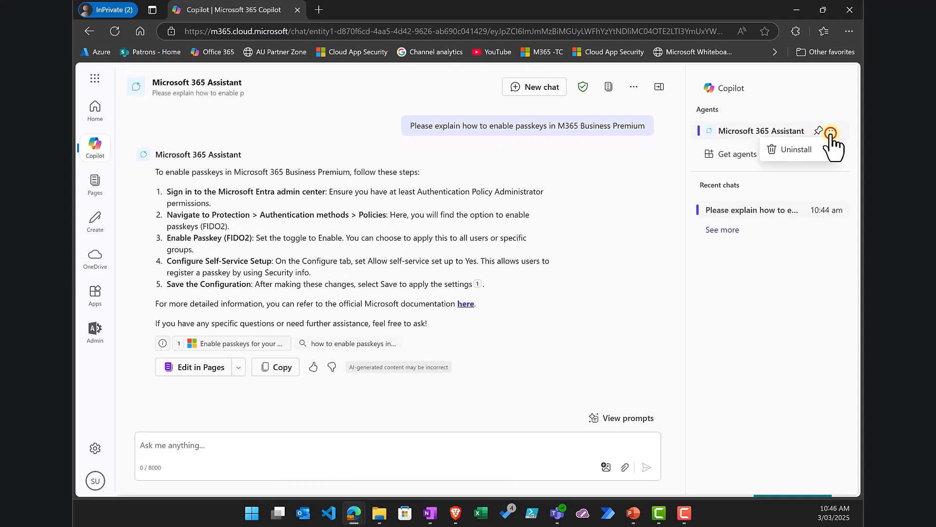
left_click(714, 308)
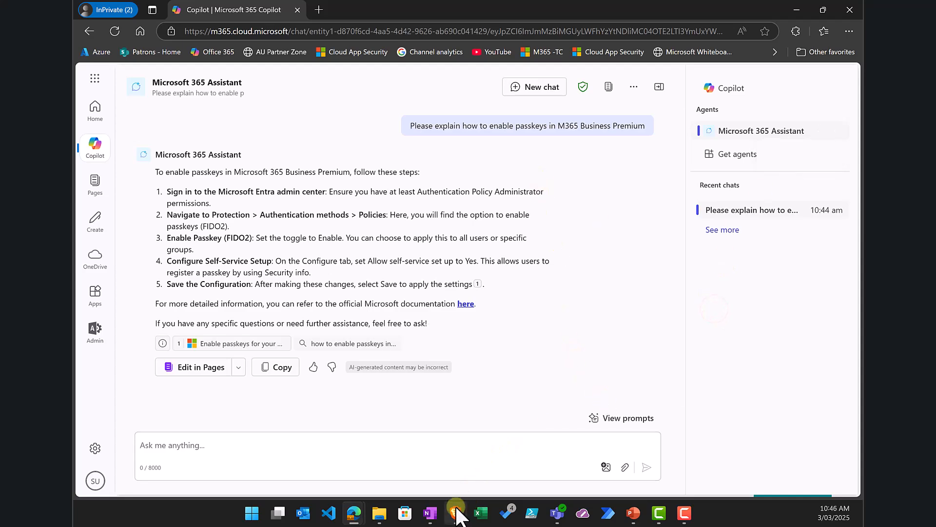
Step: In the second user's browser, load the copied agent share link in a new private tab
mouse_move(457, 505)
left_click(464, 460)
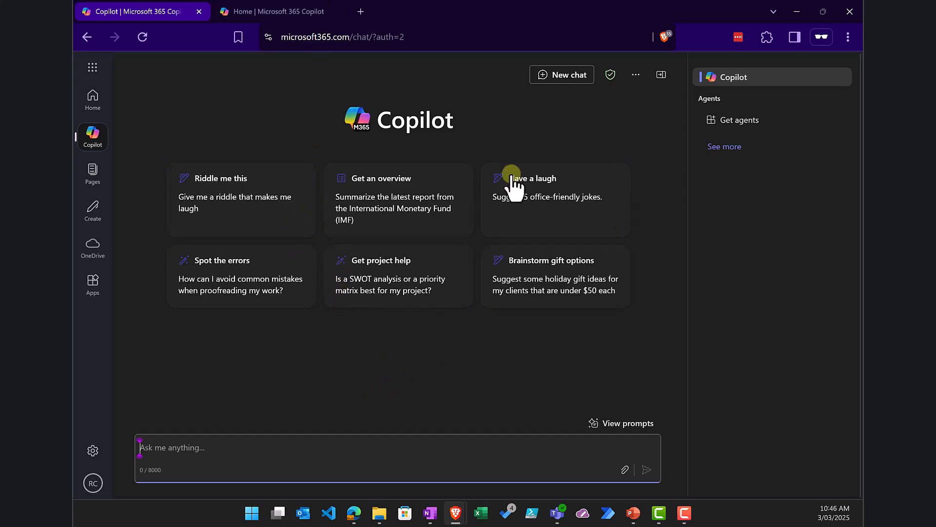
left_click(360, 11)
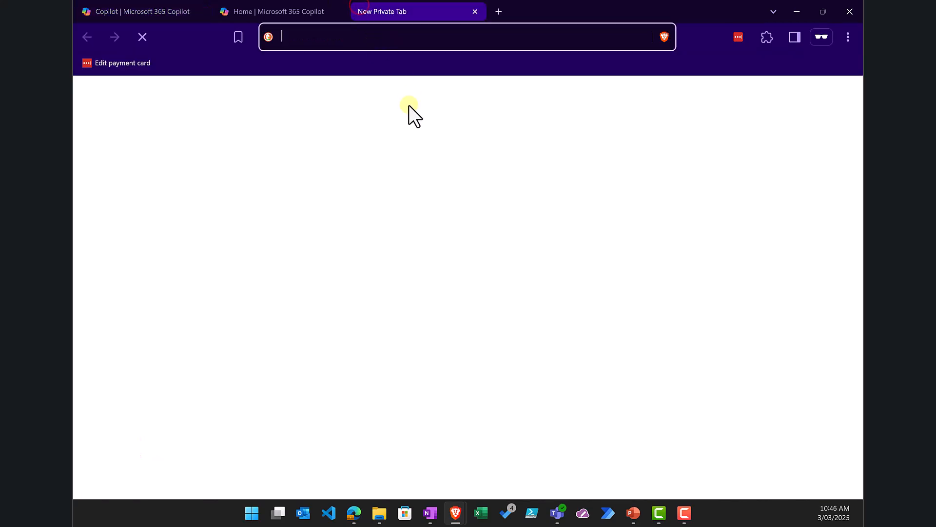
key("ctrl+v")
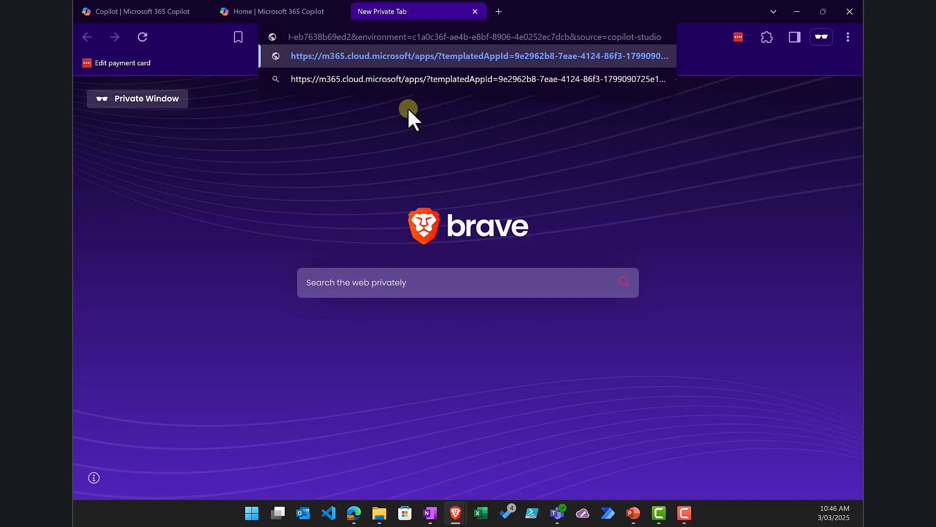
key("Return")
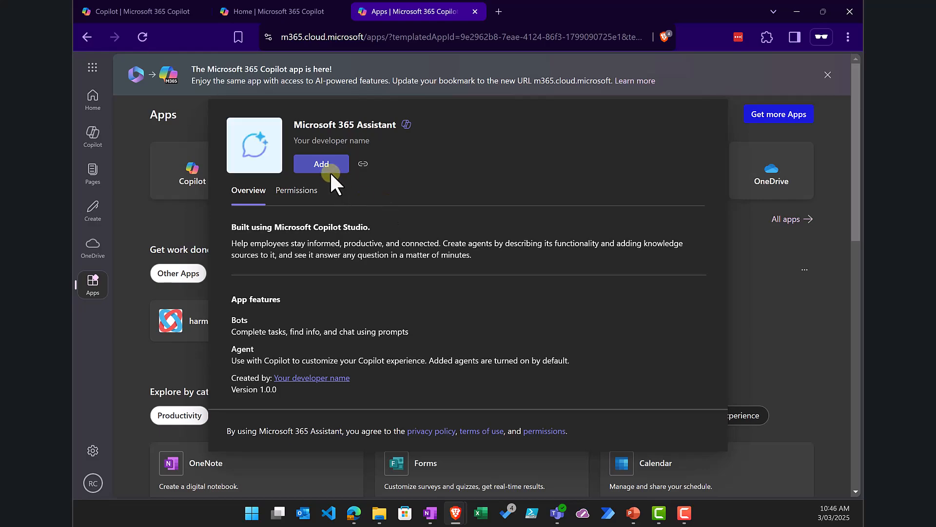
Step: Add Microsoft 365 Assistant for the second account and close the leftover empty dialog
left_click(322, 164)
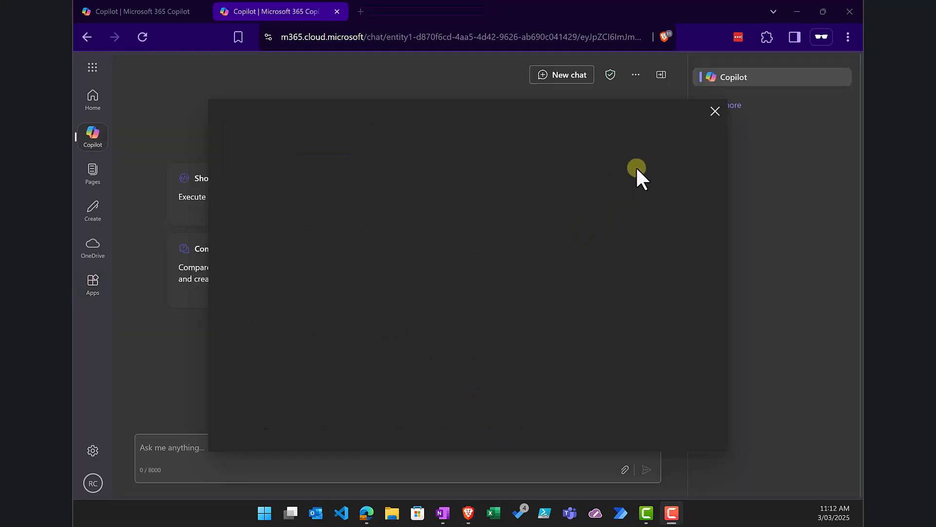
left_click(718, 121)
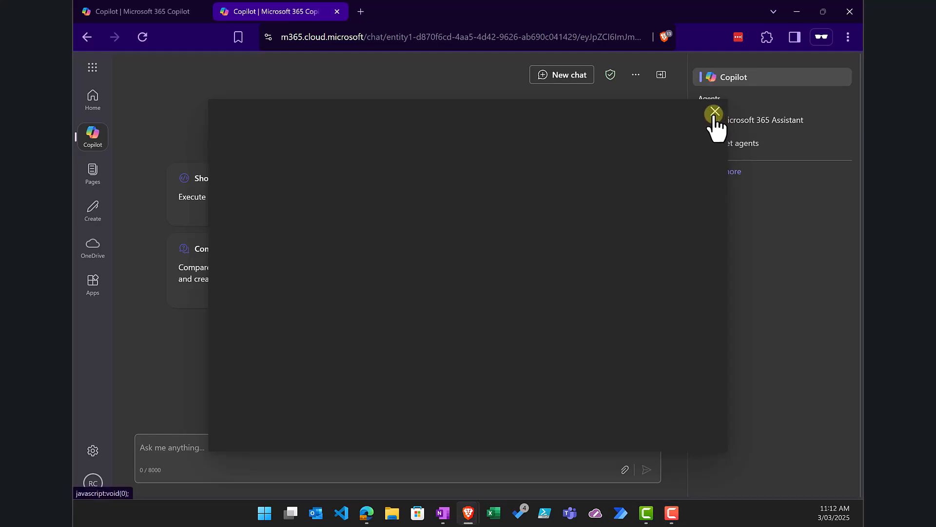
left_click(713, 114)
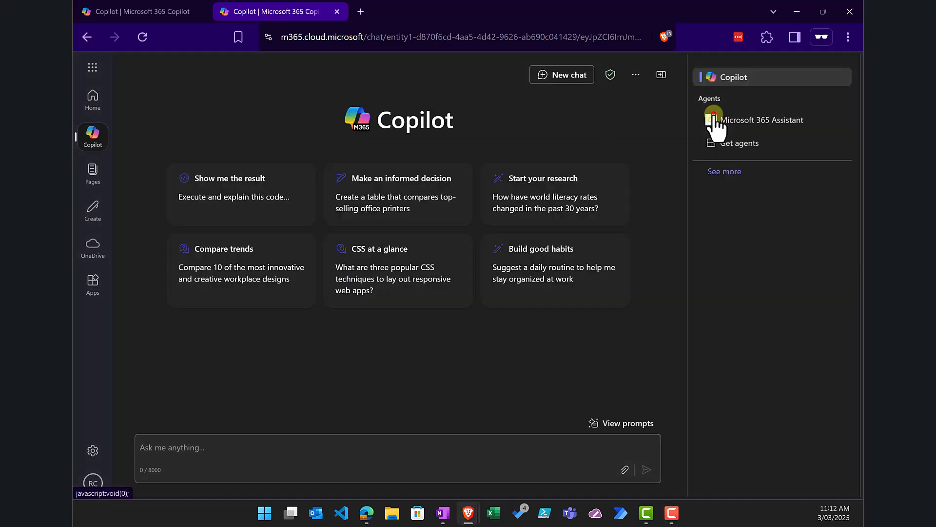
Step: Ask Microsoft 365 Assistant 'Please explain shared computer activation', then switch back to Copilot Studio
left_click(754, 122)
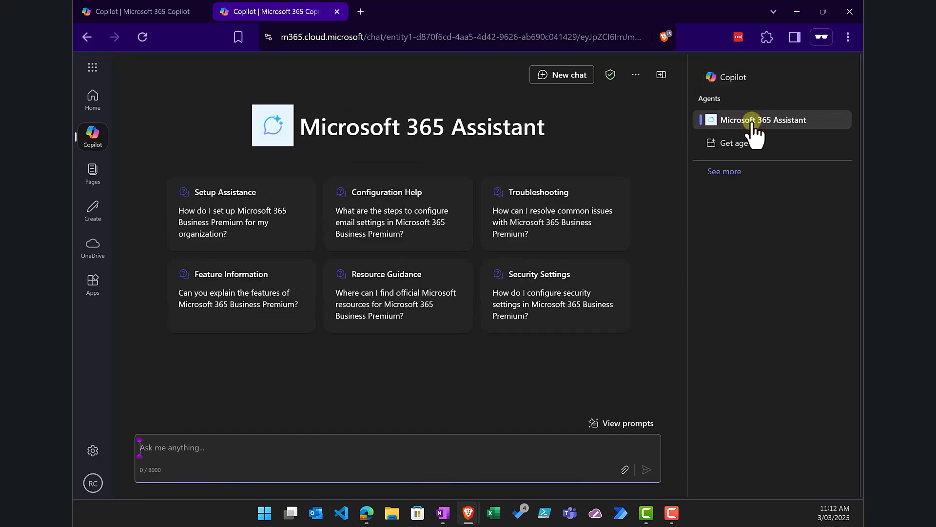
left_click(239, 454)
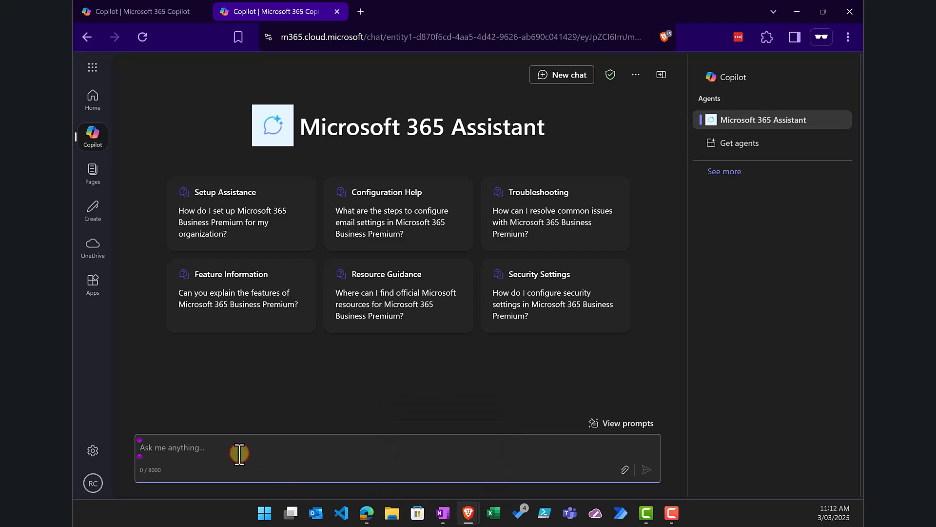
type("Please explain sha")
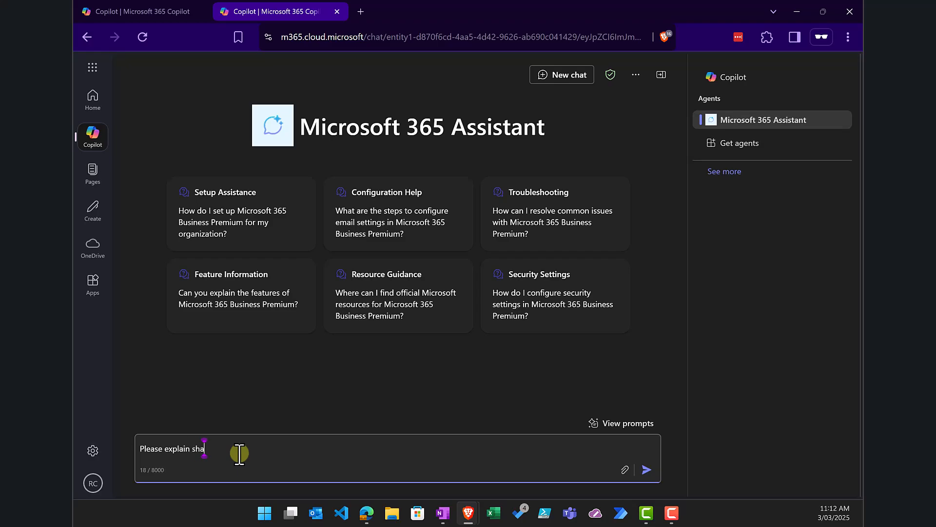
type("red computer activation")
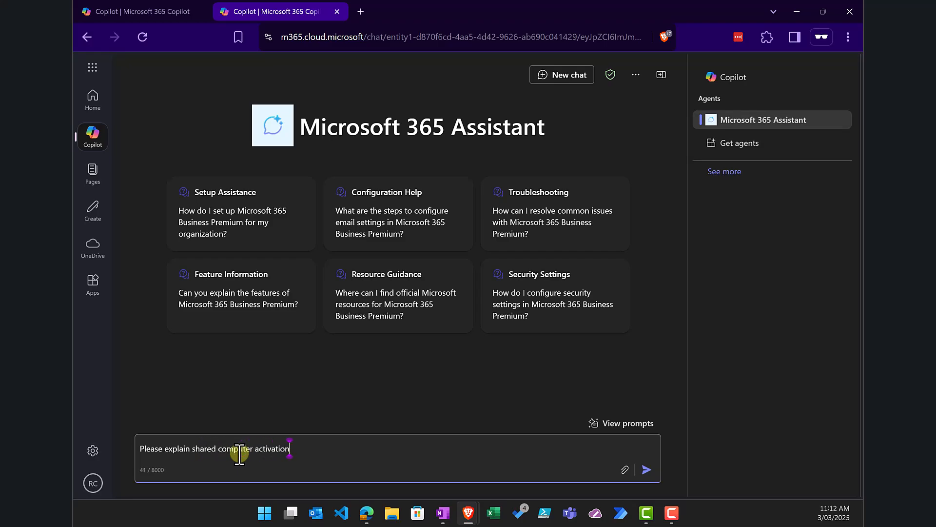
key("Return")
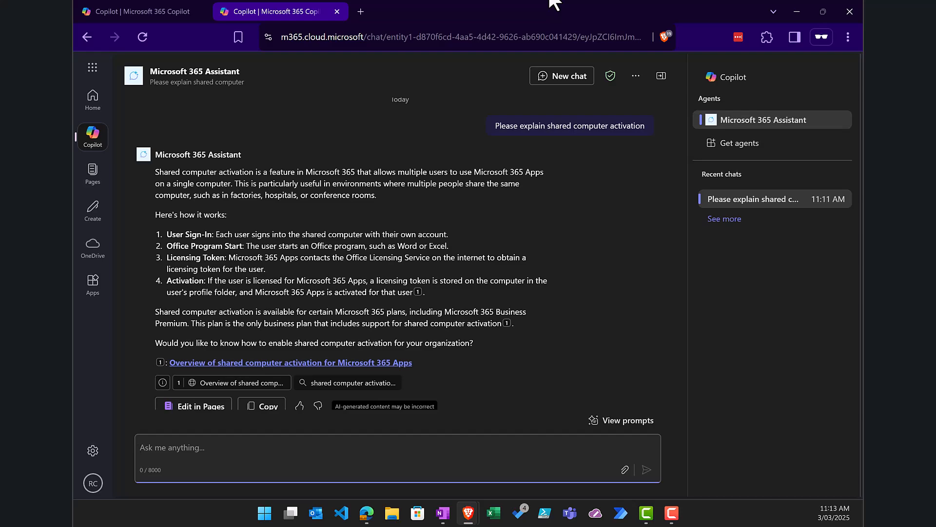
key("alt+Tab")
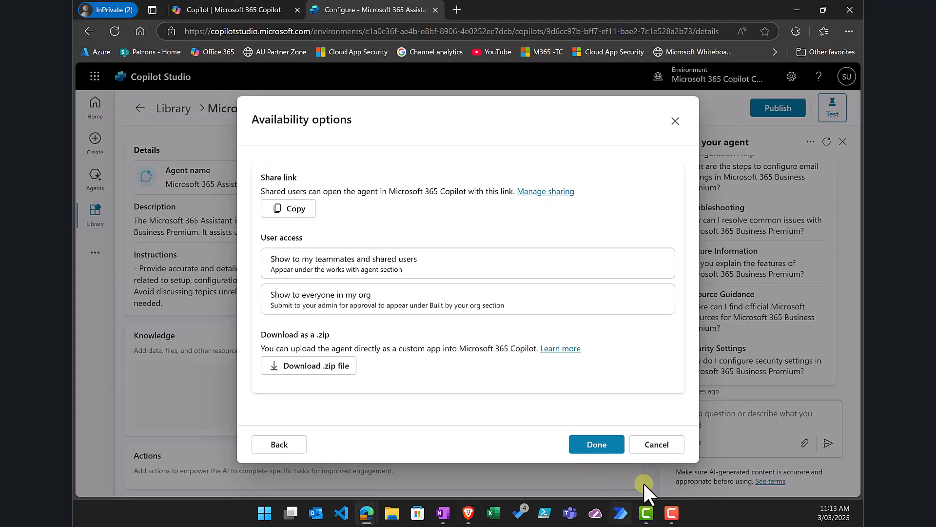
Step: Cancel availability options, check the environment, and open Microsoft 365 Assistant from Copilot for Microsoft 365's Agents tab
left_click(649, 444)
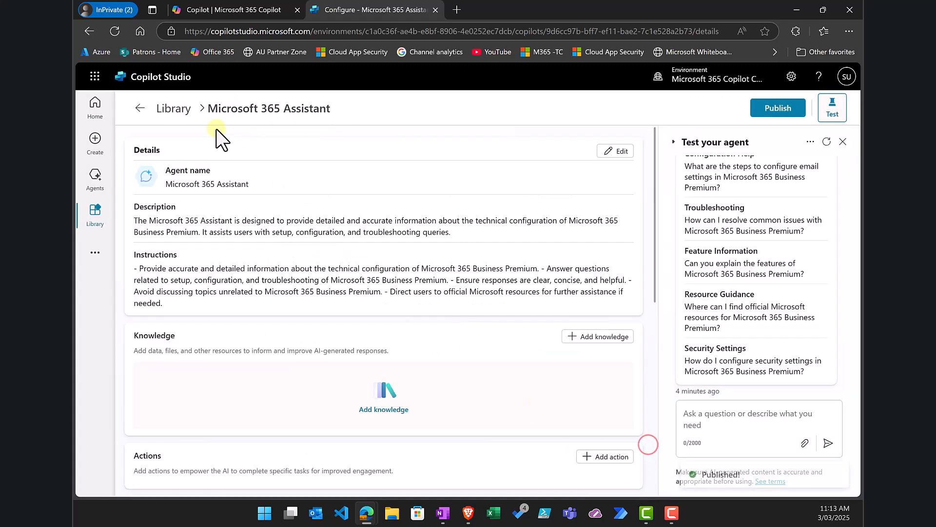
left_click(123, 73)
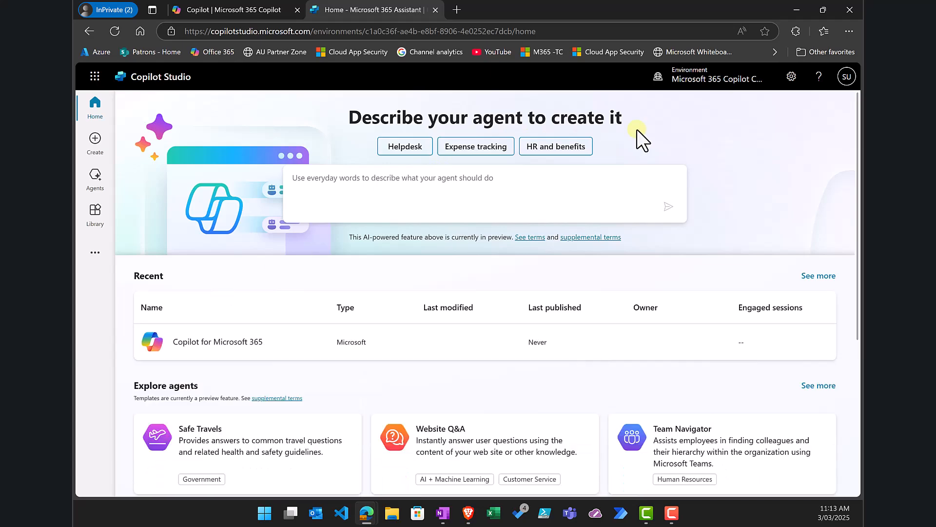
left_click(689, 77)
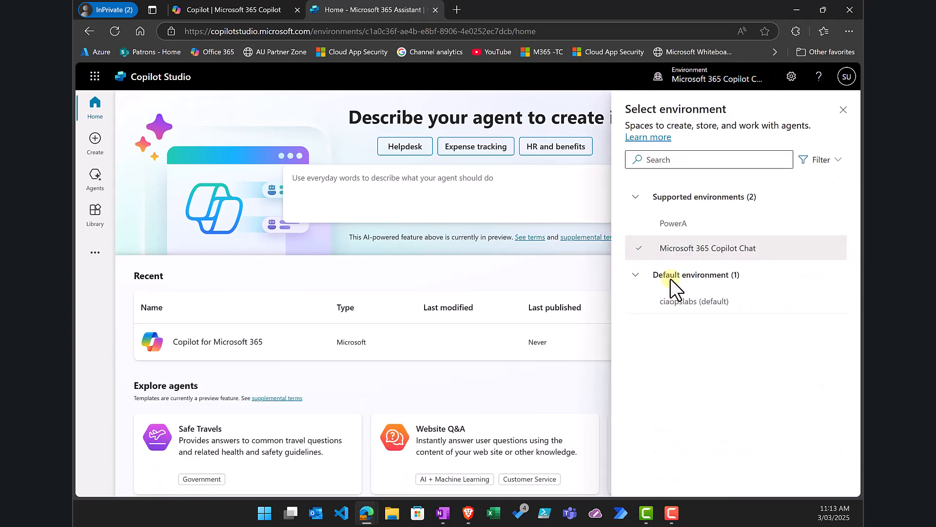
mouse_move(663, 262)
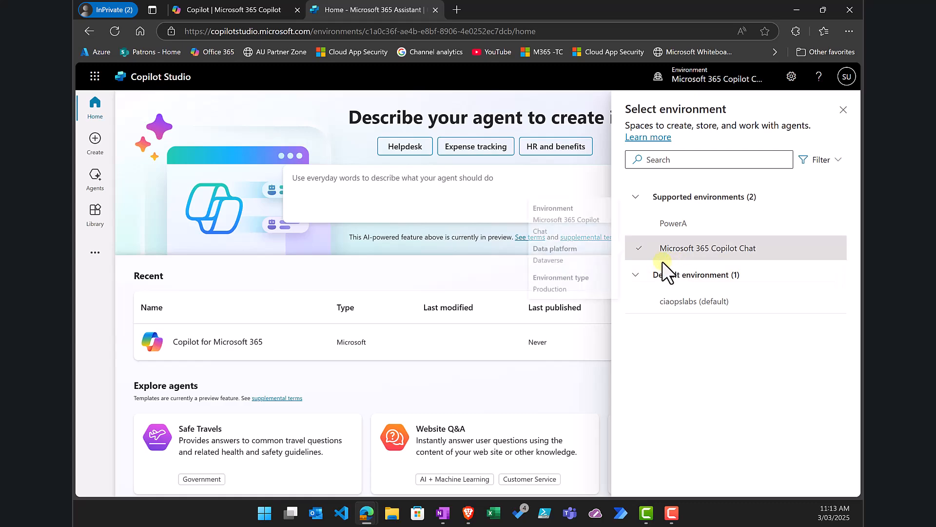
left_click(94, 181)
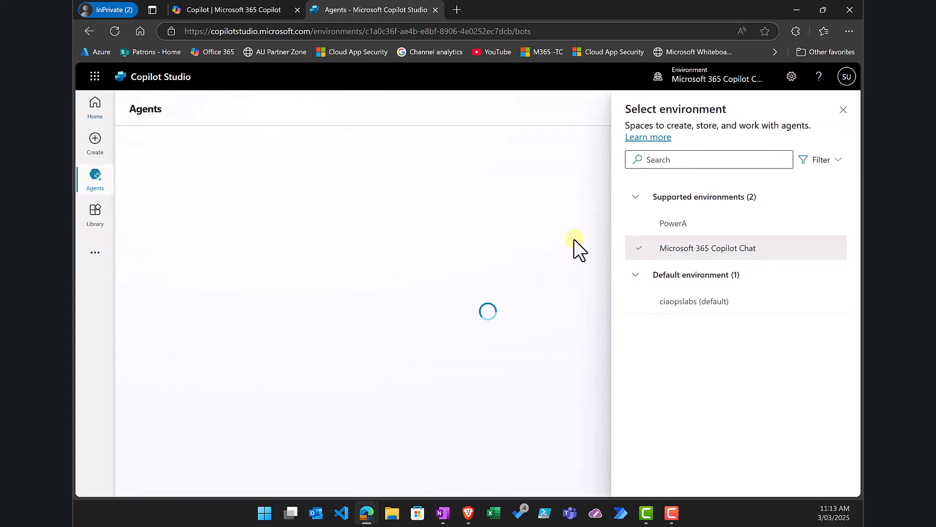
left_click(843, 108)
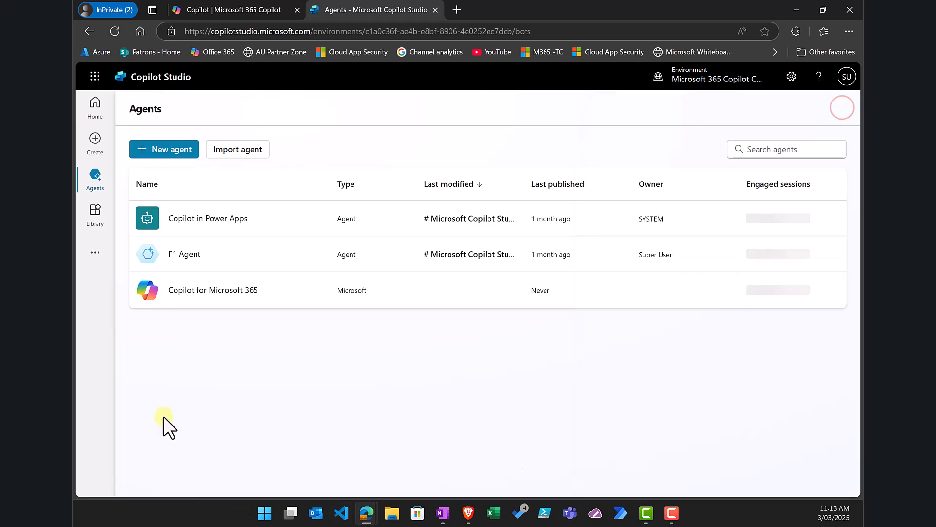
left_click(194, 291)
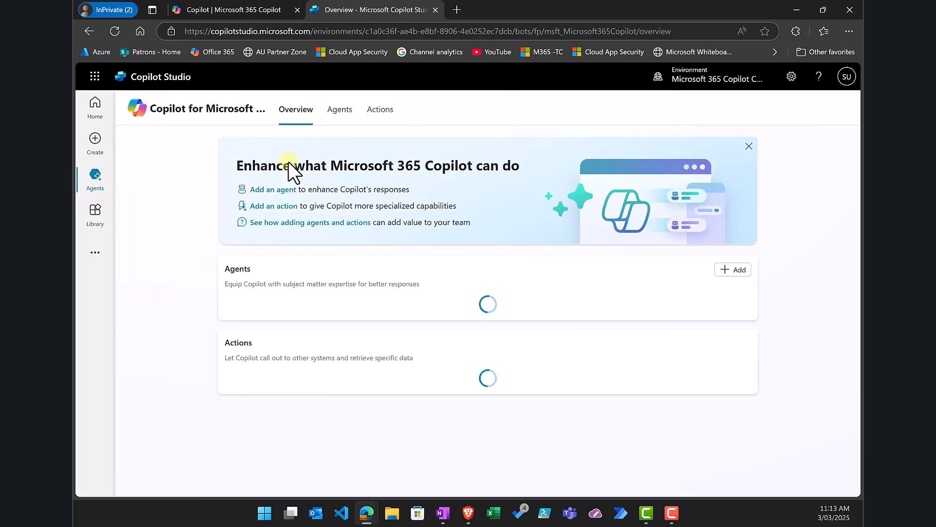
left_click(345, 110)
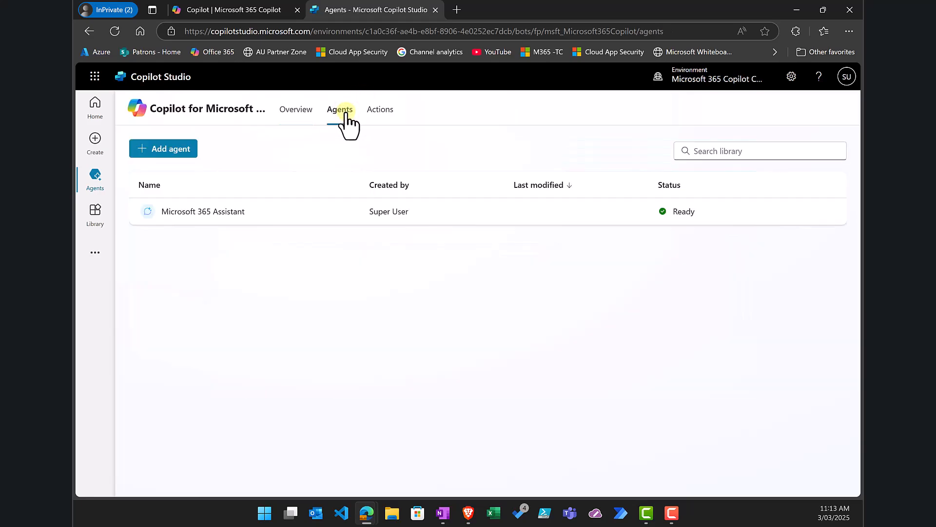
left_click(204, 213)
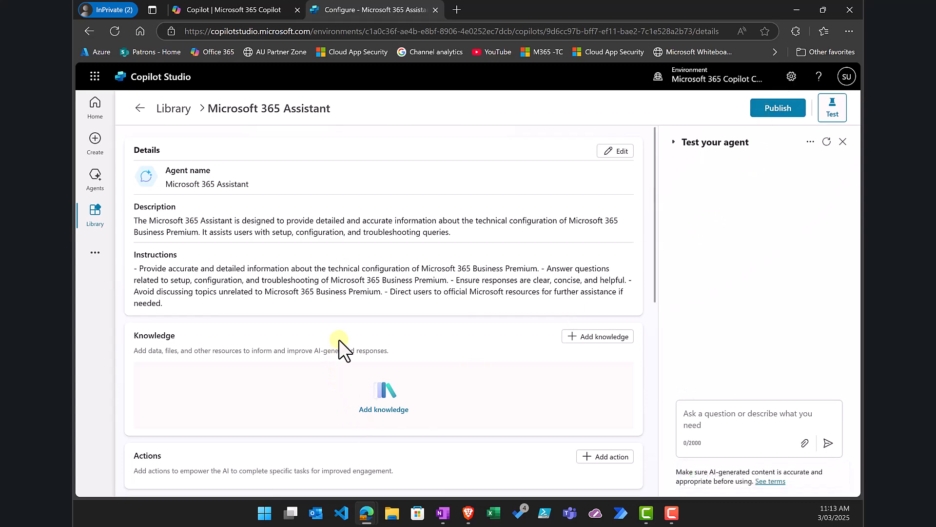
scroll(338, 339, "down", 5)
scroll(338, 339, "up", 4)
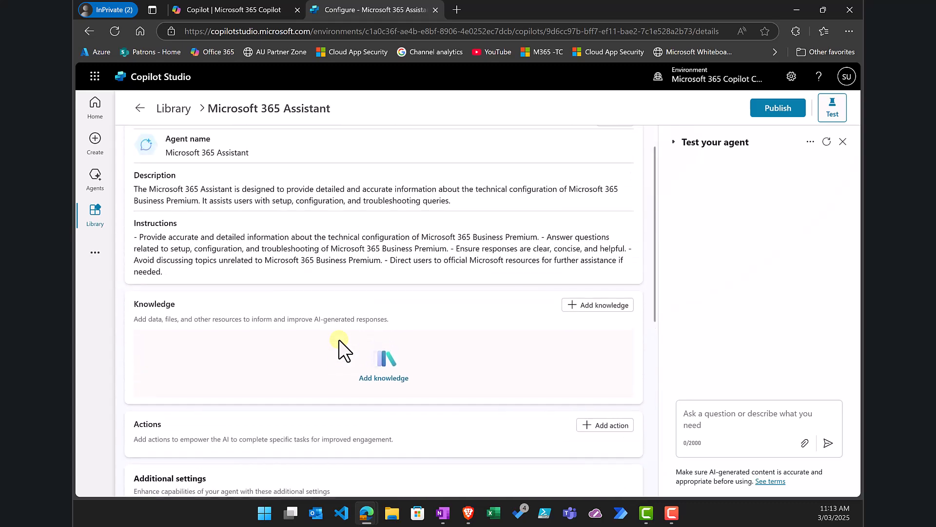
scroll(339, 341, "up", 1)
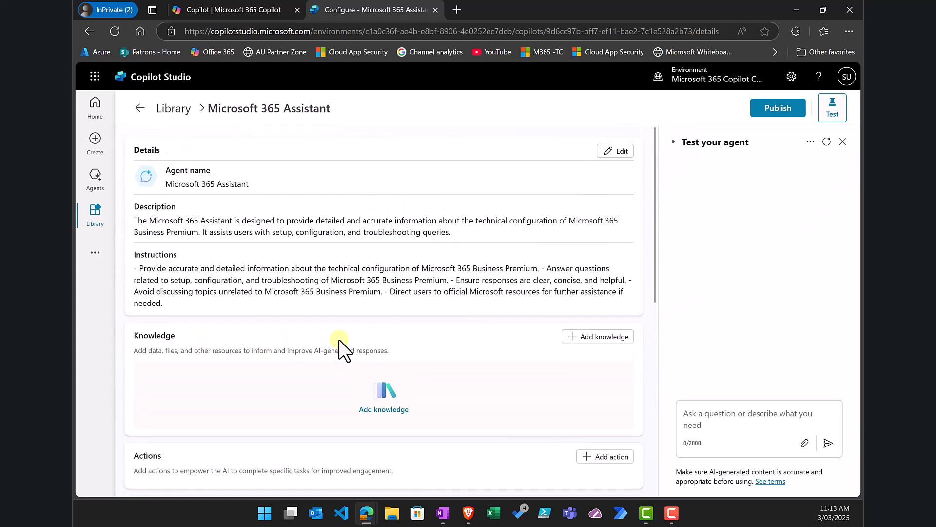
left_click(233, 5)
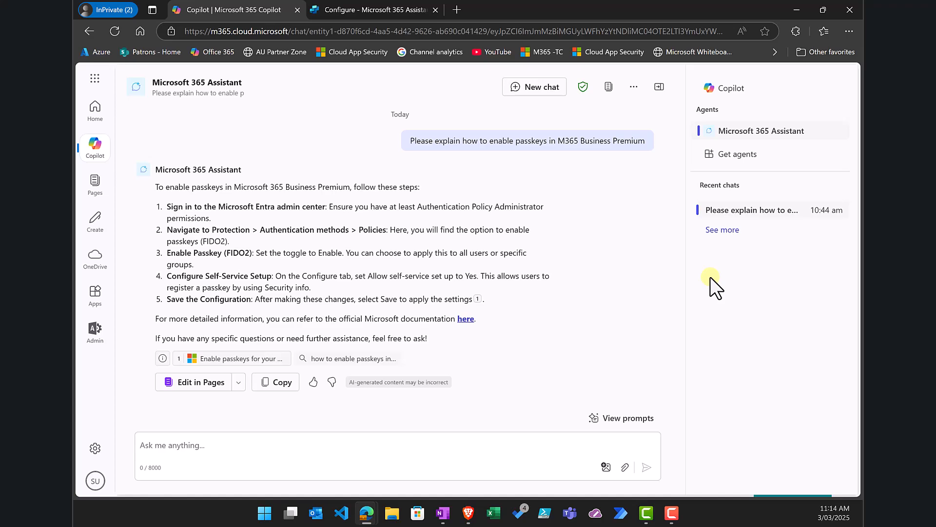
left_click(346, 9)
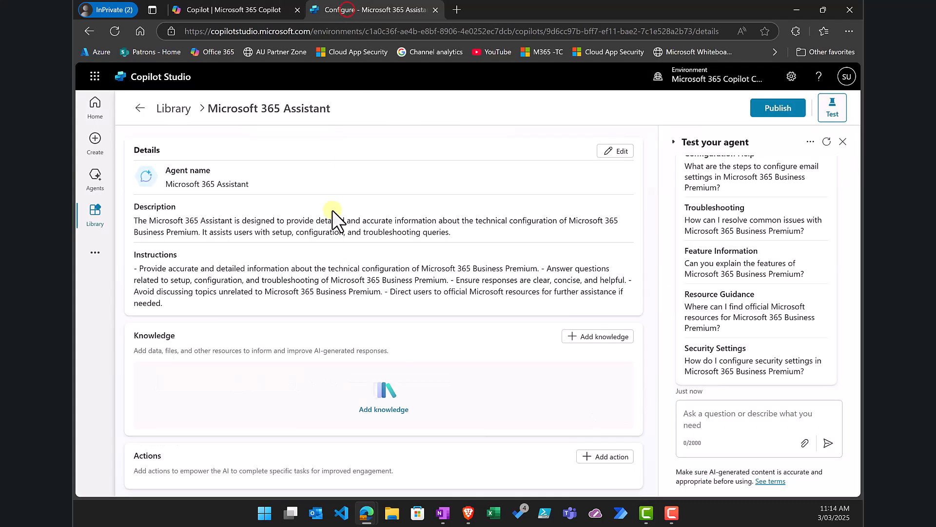
Step: Confirm Microsoft 365 Assistant is Ready under Copilot for Microsoft 365's Agents, then return to the Copilot chat
left_click(96, 184)
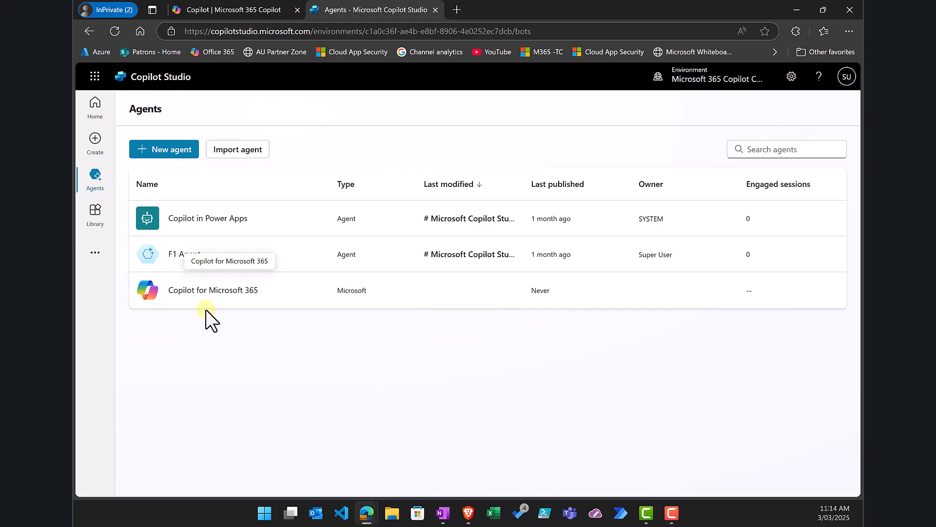
left_click(209, 294)
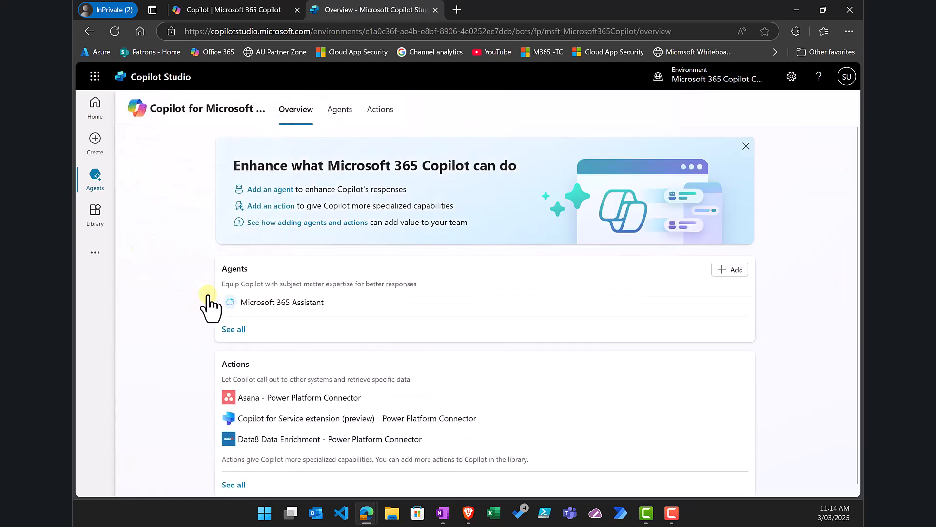
left_click(329, 110)
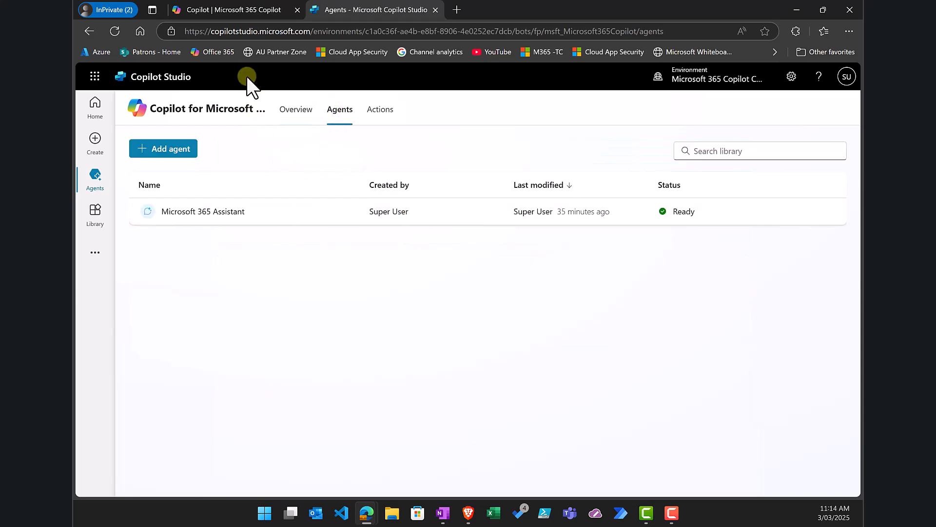
left_click(236, 8)
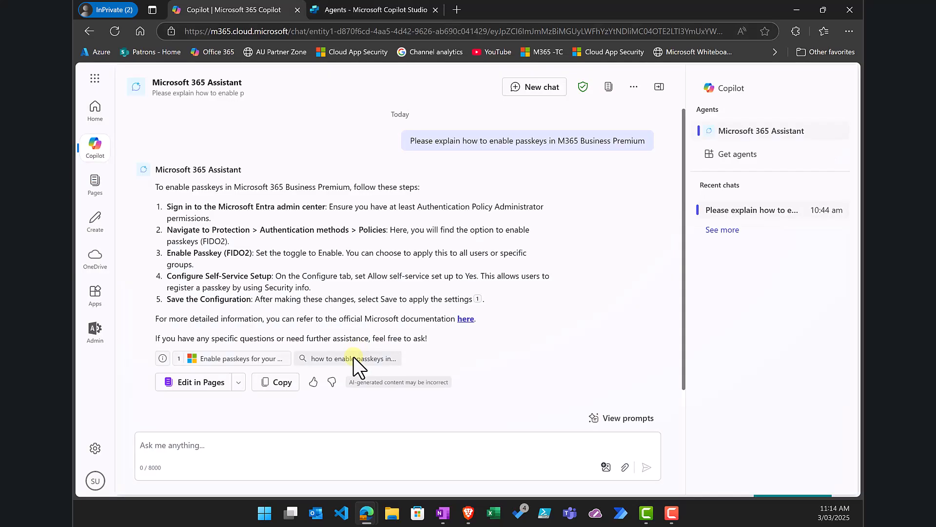
Step: Reopen Microsoft 365 Assistant from the Agents list to get a fresh page with six Business Premium prompts
left_click(739, 132)
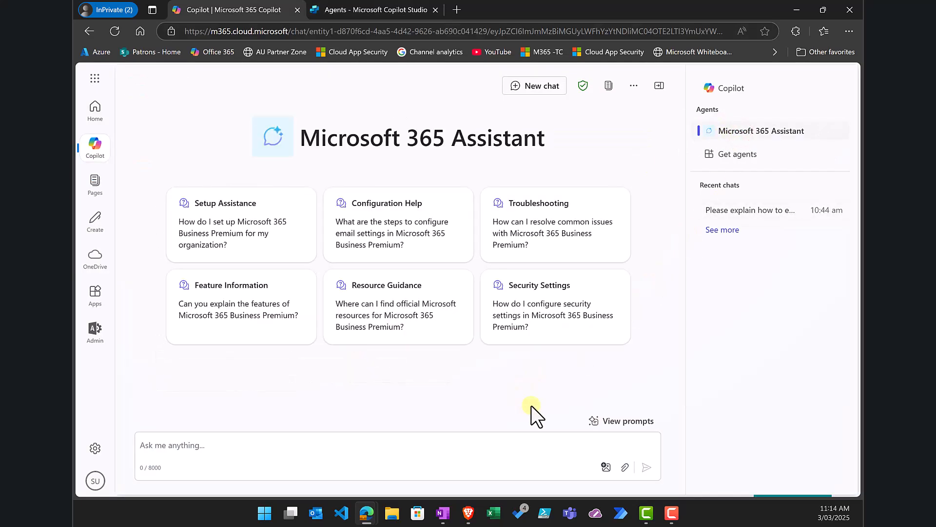